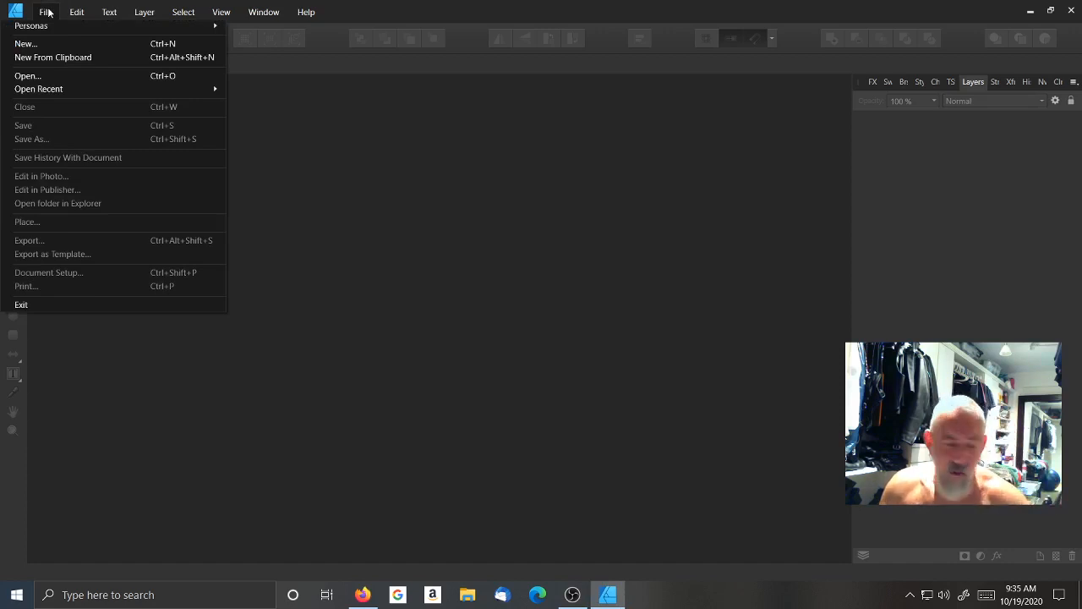
Open the afdesign file SWIMSUIT DESIGN MASTER XS S M 101620
click(54, 74)
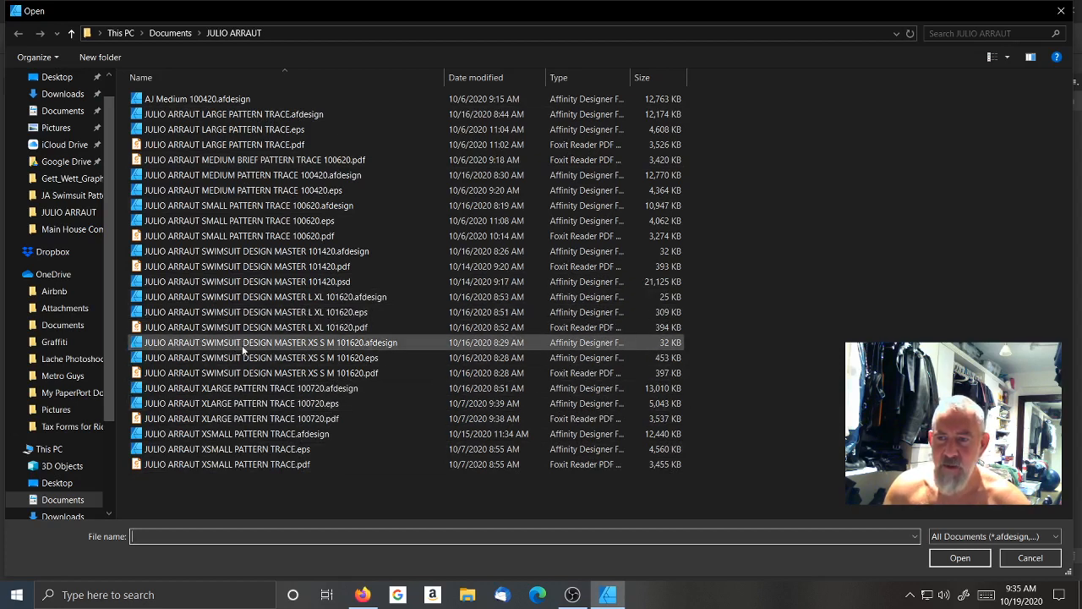
click(242, 347)
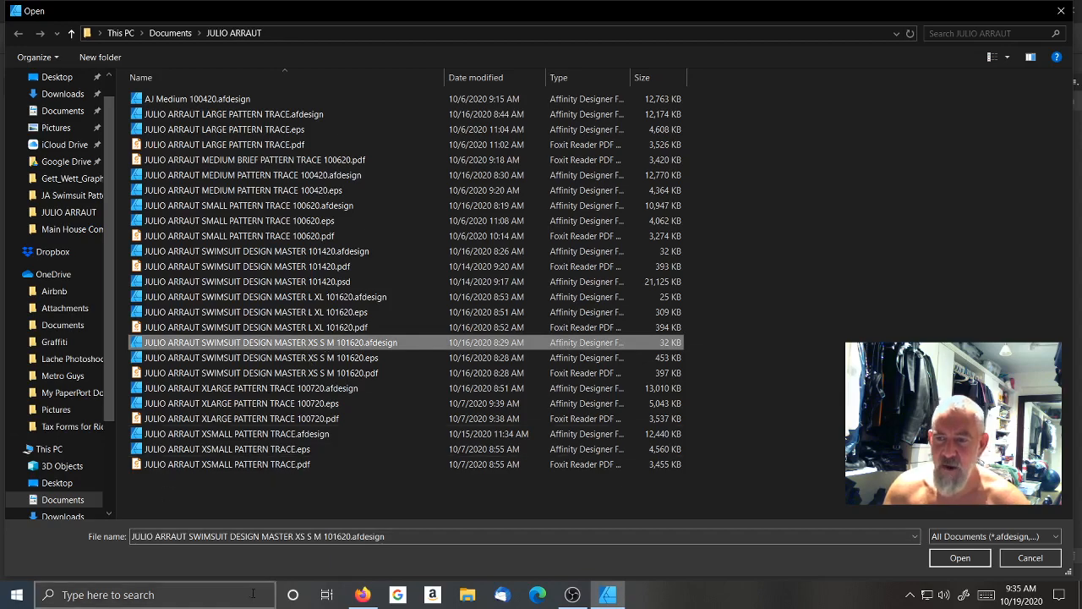
click(975, 561)
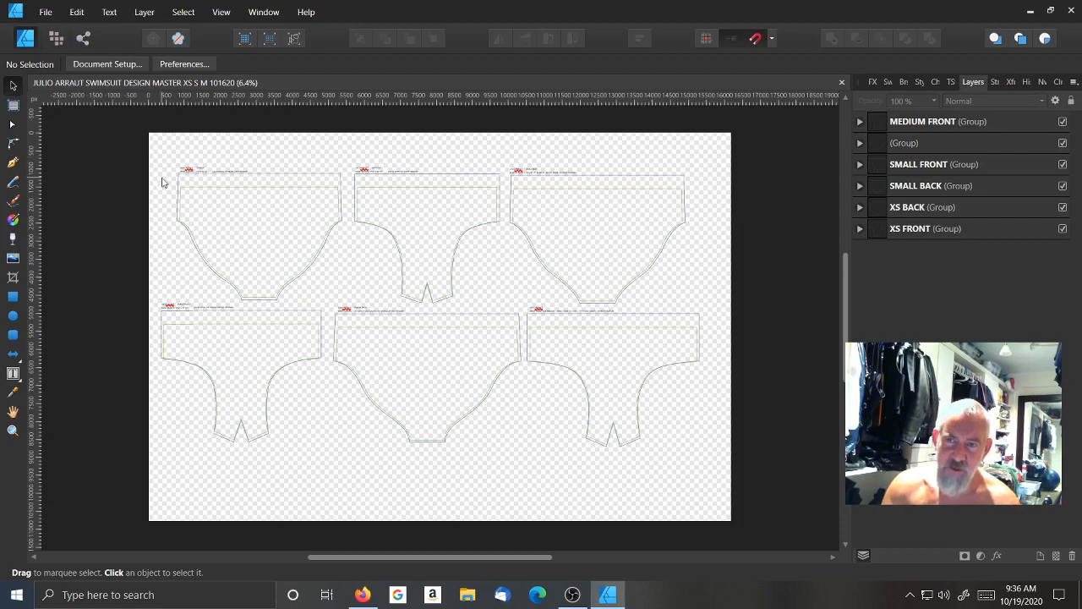
Save a copy of the swimsuit master in the same folder, adding "print" to the start of its file name
click(44, 12)
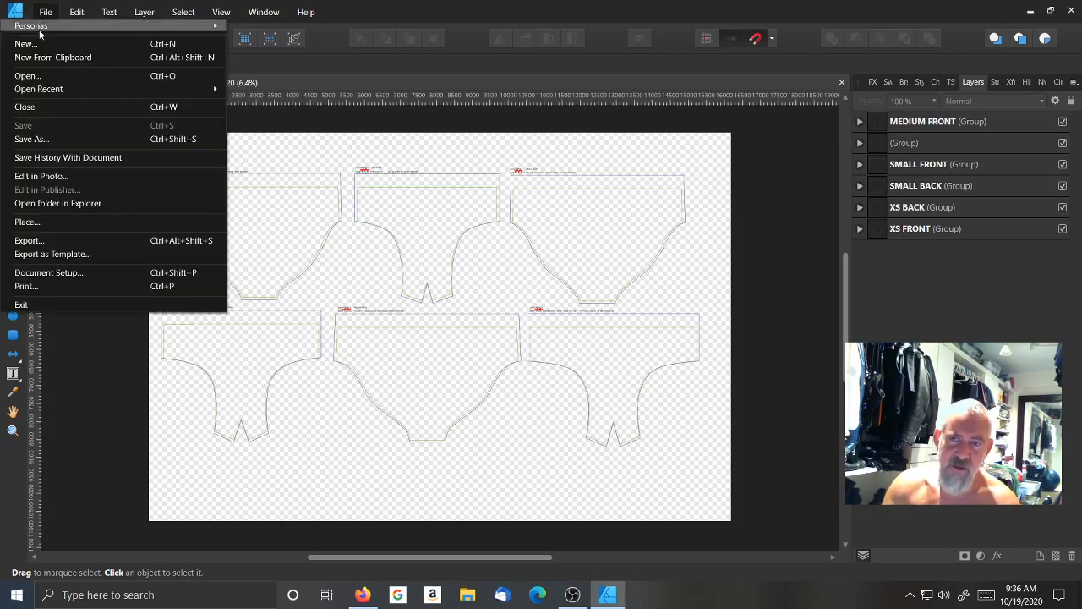
click(52, 139)
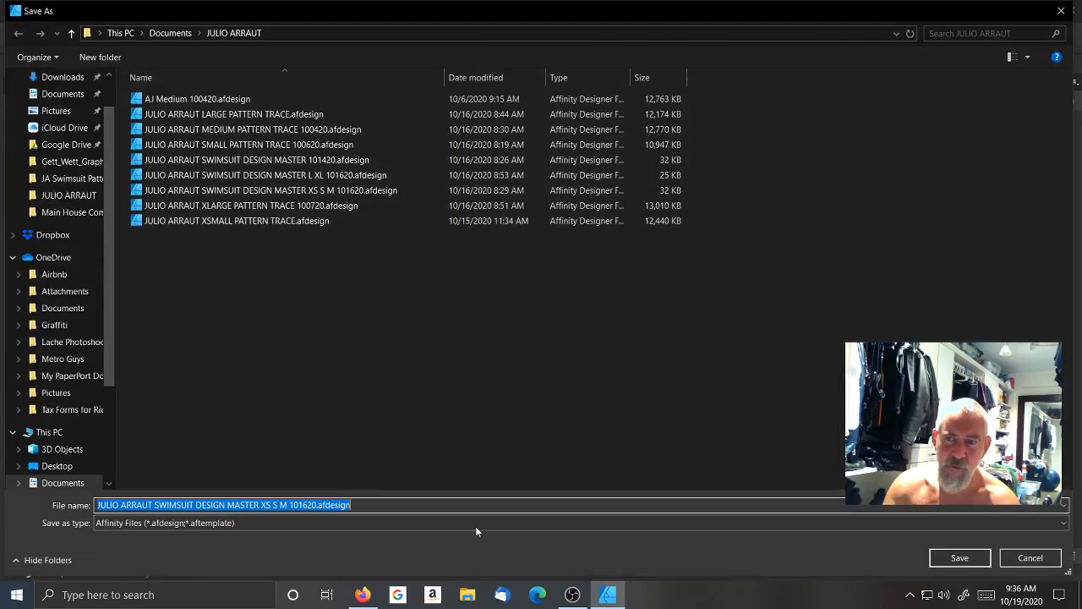
click(300, 505)
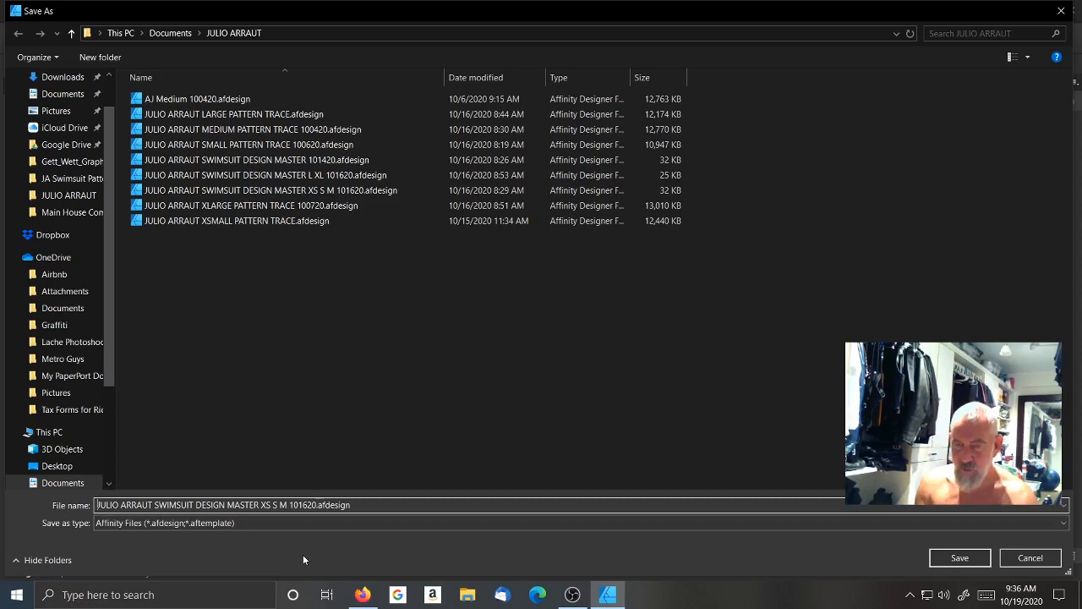
text(print)
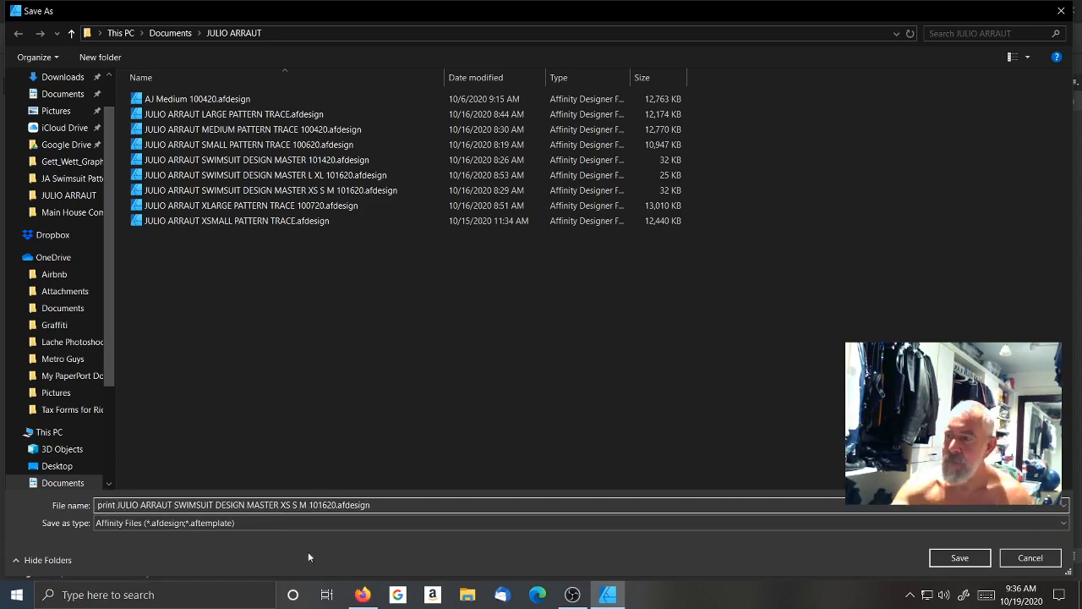
click(962, 562)
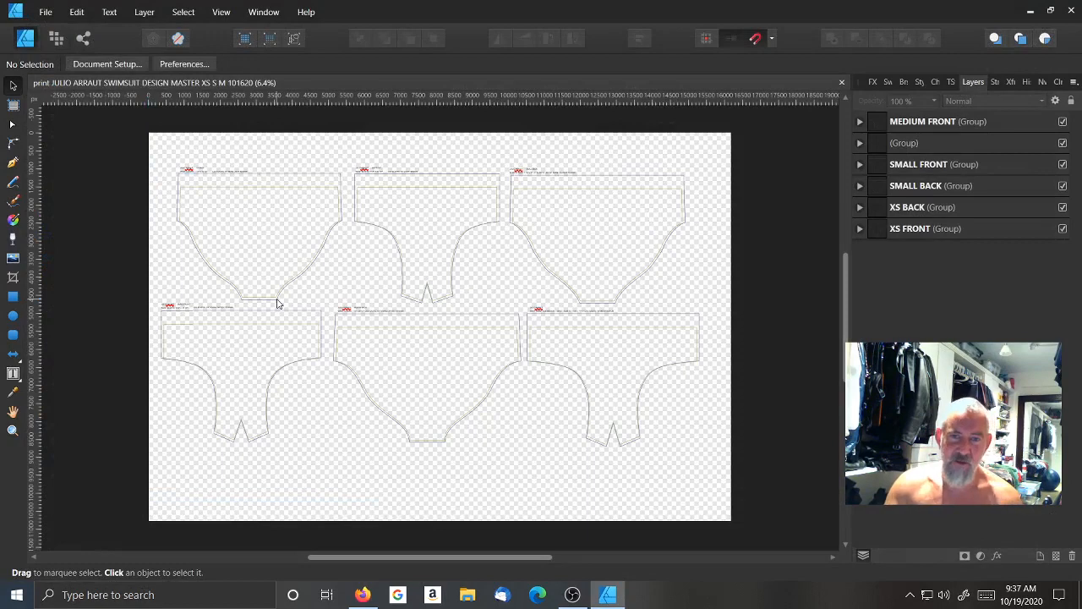
Browse for another document to open, going to the Outclique folder in Google Drive
click(47, 13)
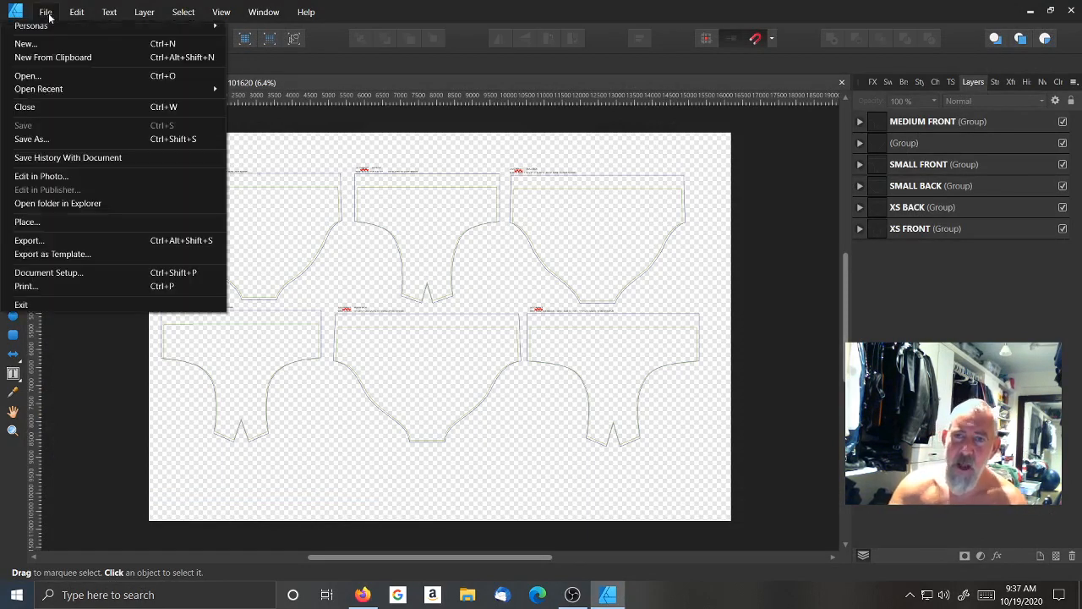
click(32, 75)
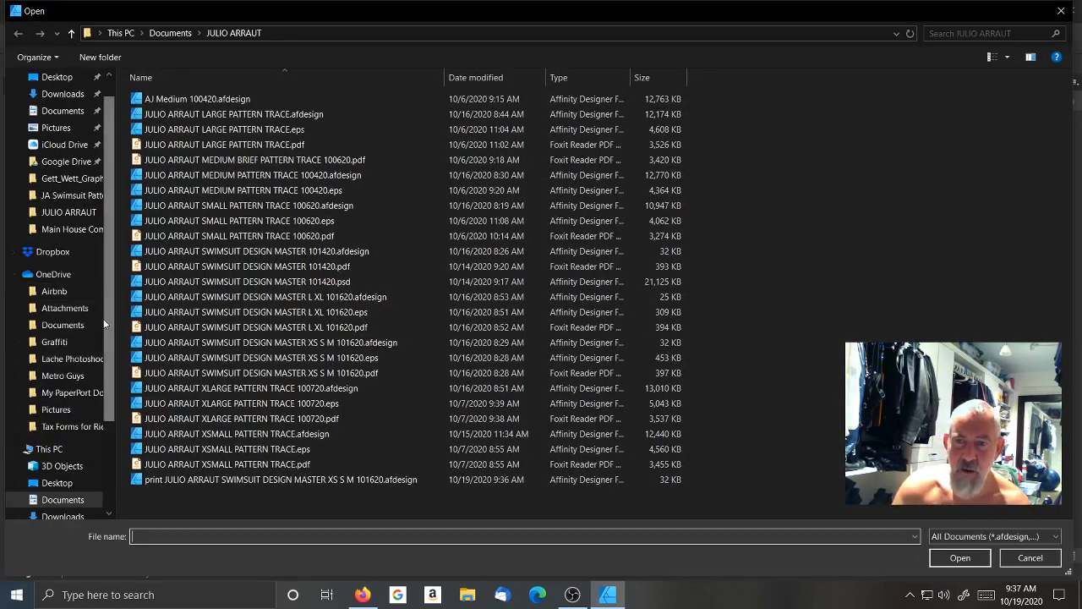
scroll(105, 324, up, 1)
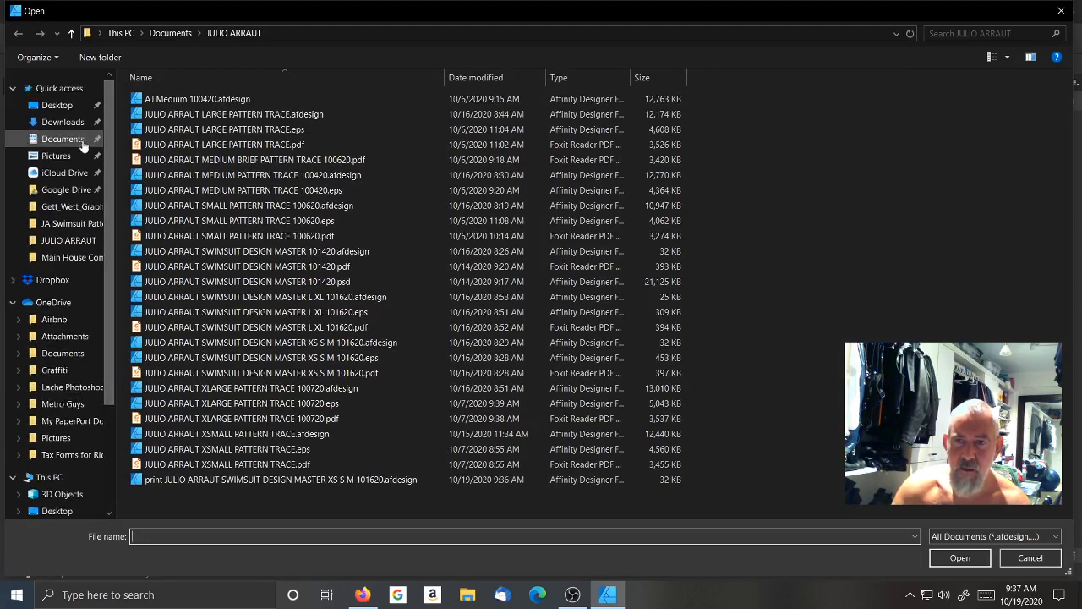
click(62, 139)
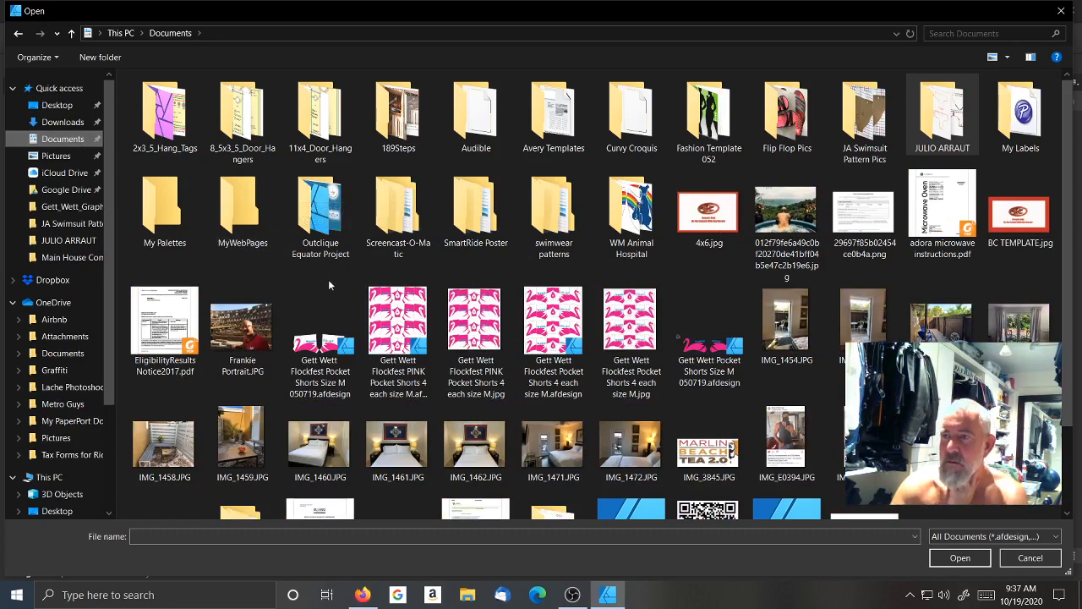
scroll(52, 312, down, 1)
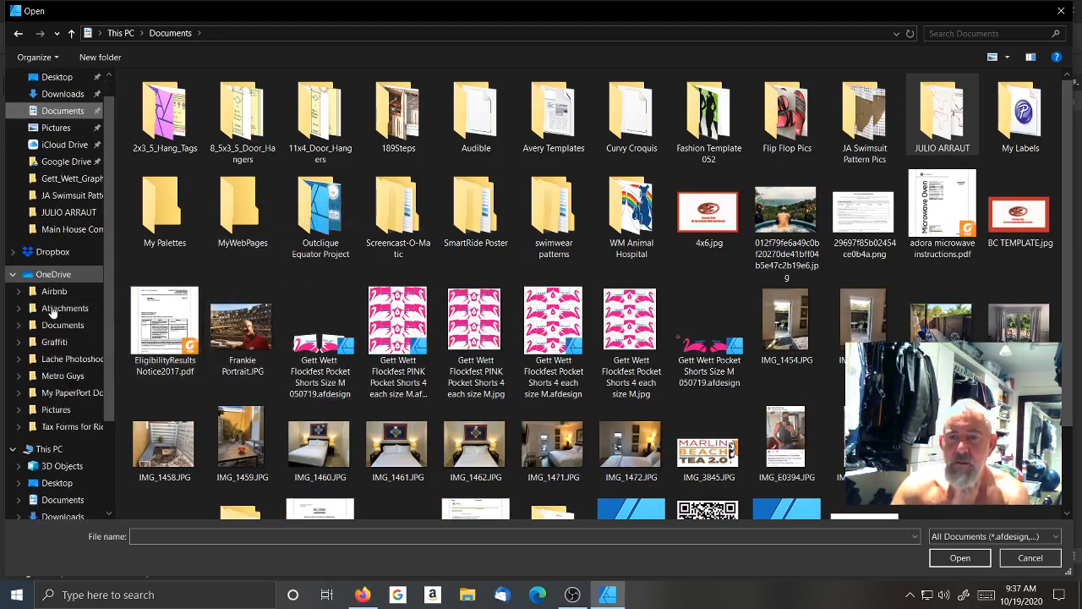
scroll(50, 312, down, 1)
scroll(49, 314, up, 2)
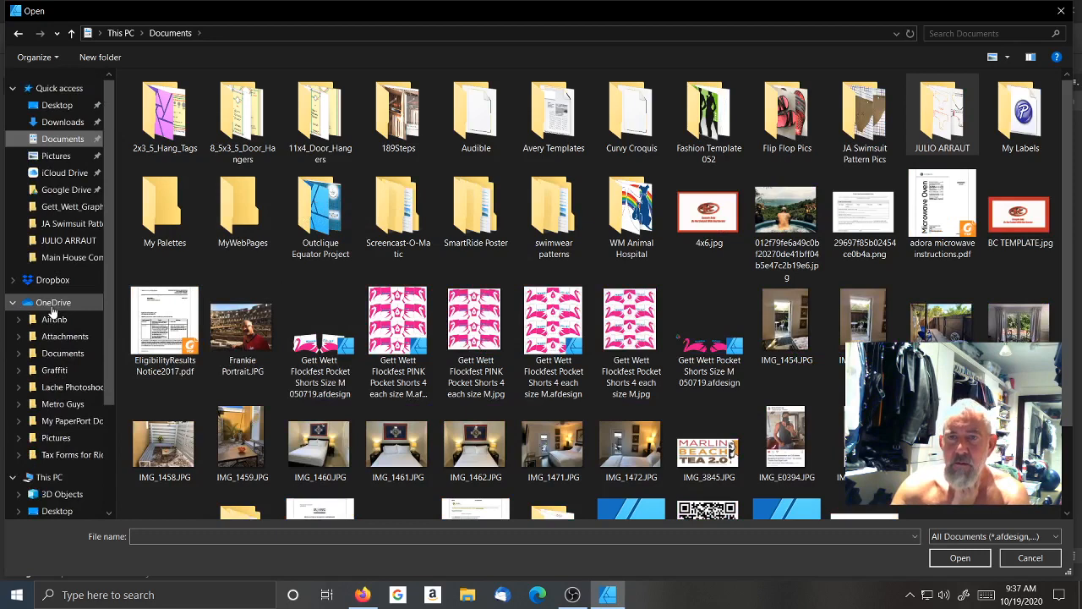
click(67, 190)
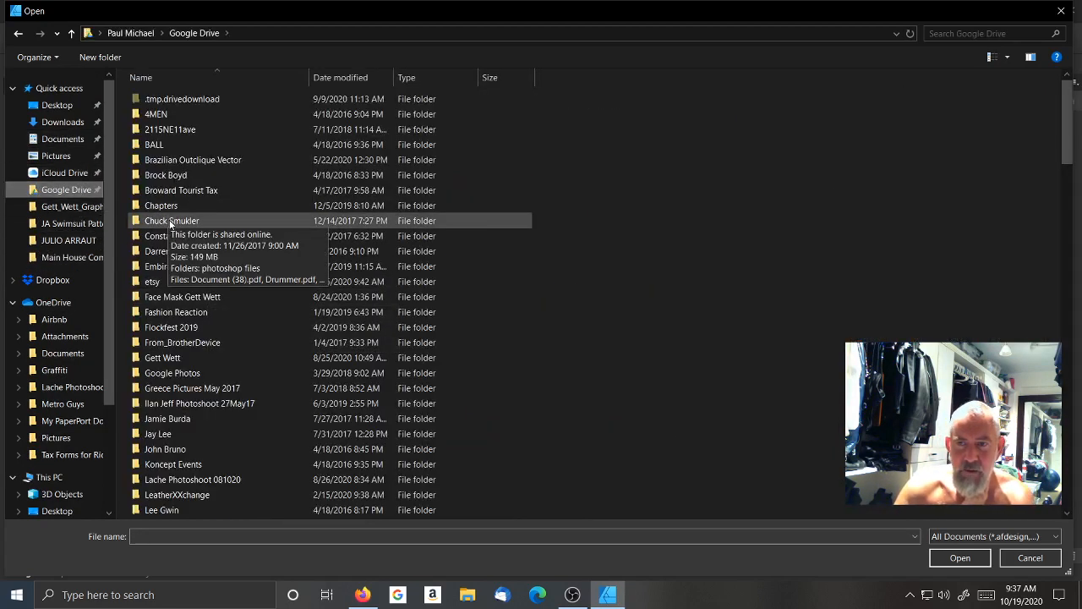
scroll(173, 329, down, 3)
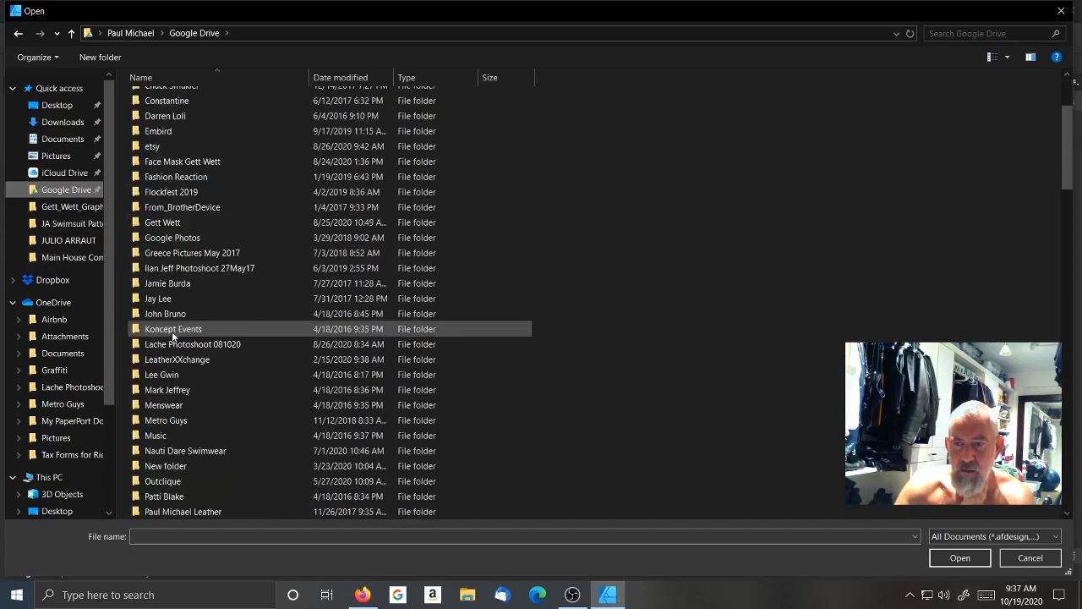
scroll(173, 336, down, 4)
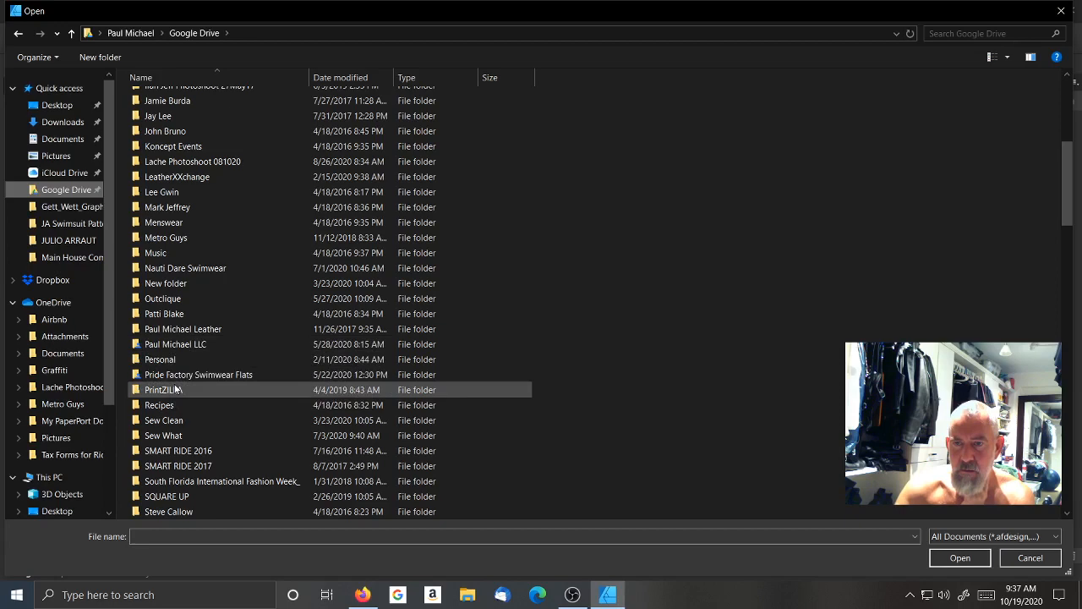
double_click(161, 300)
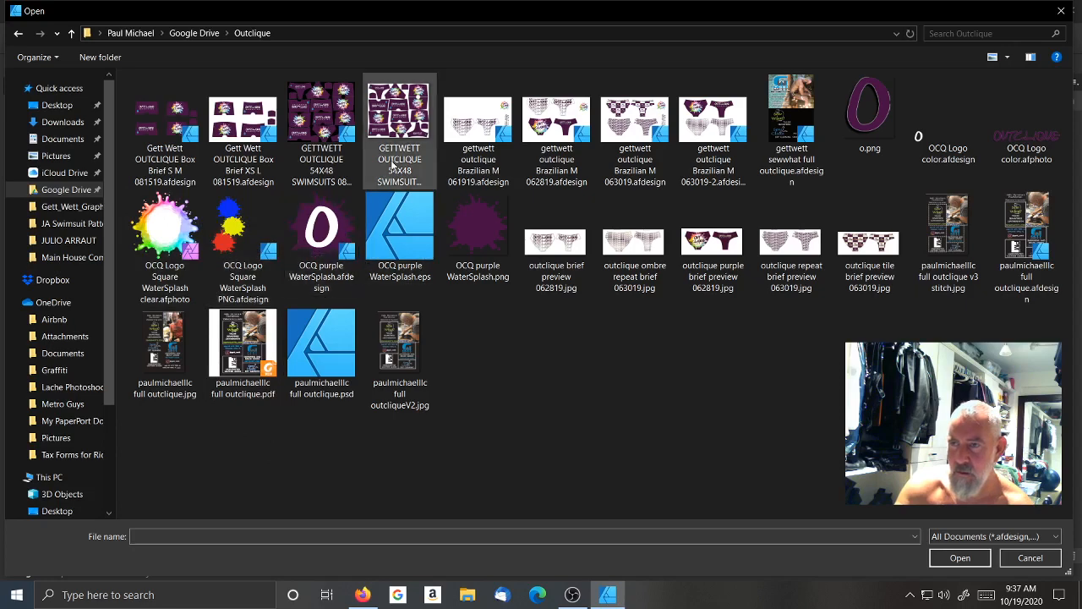
Open gettwett outclique Brazilian M 063019.afdesign from the Outclique folder
click(409, 122)
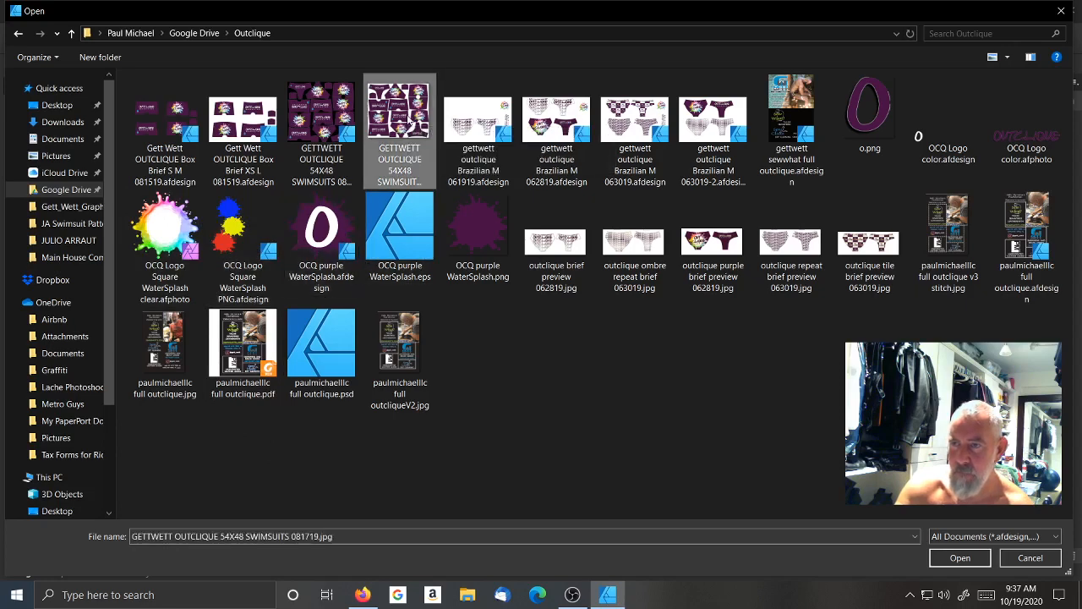
click(471, 130)
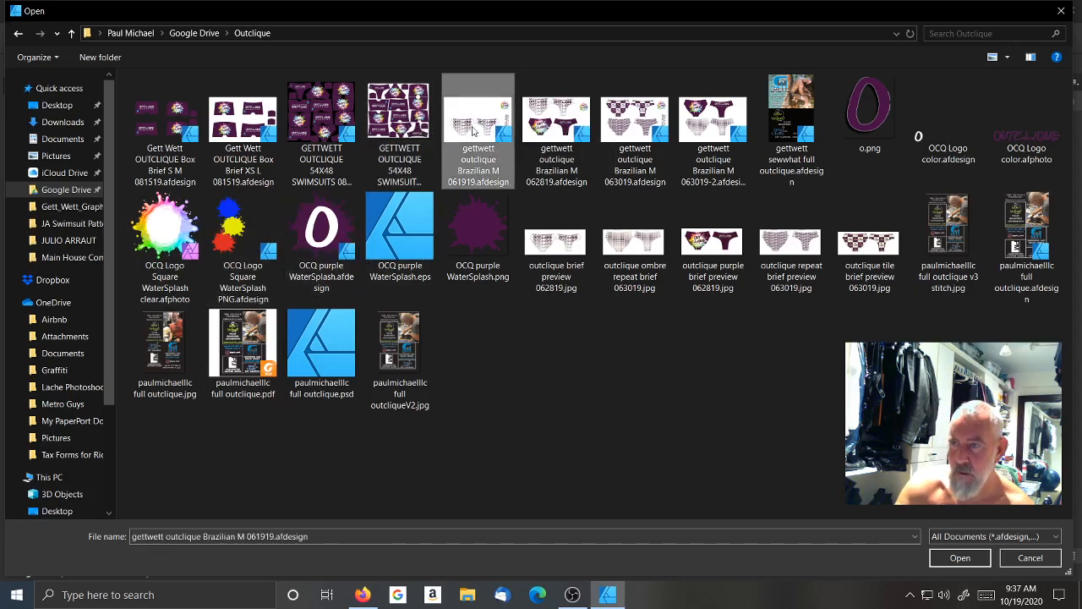
click(629, 129)
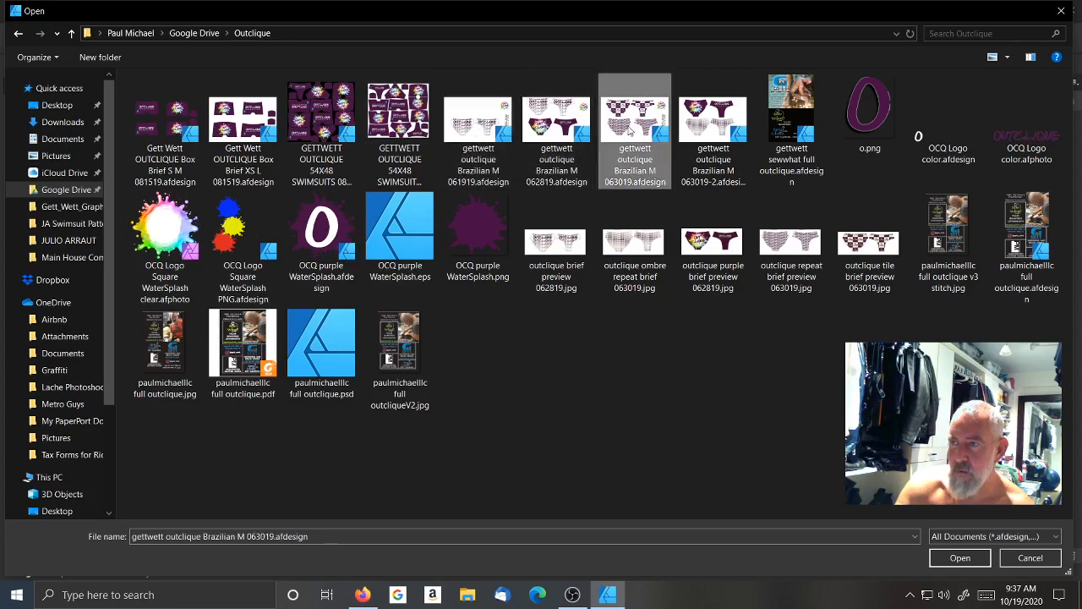
double_click(629, 128)
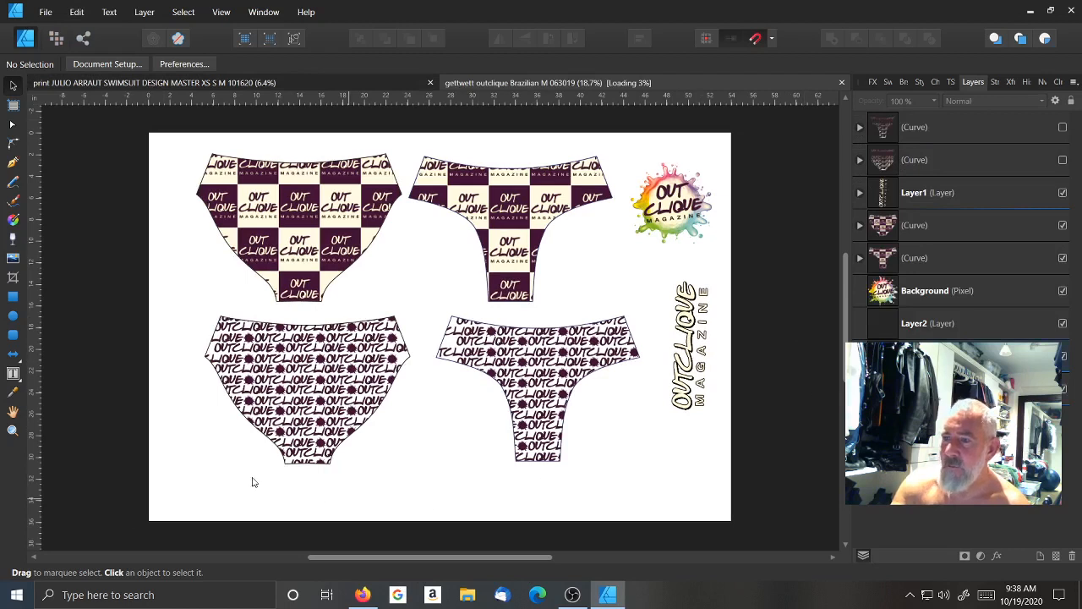
Examine the lower front pattern piece, the two hidden curve layers and the color splash logo
click(324, 401)
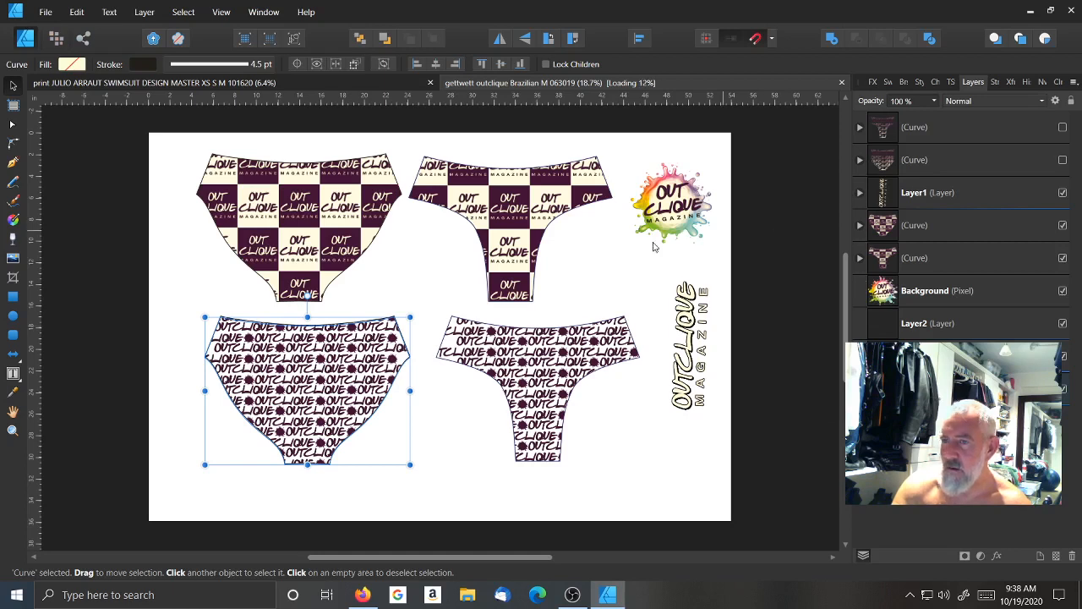
click(1063, 128)
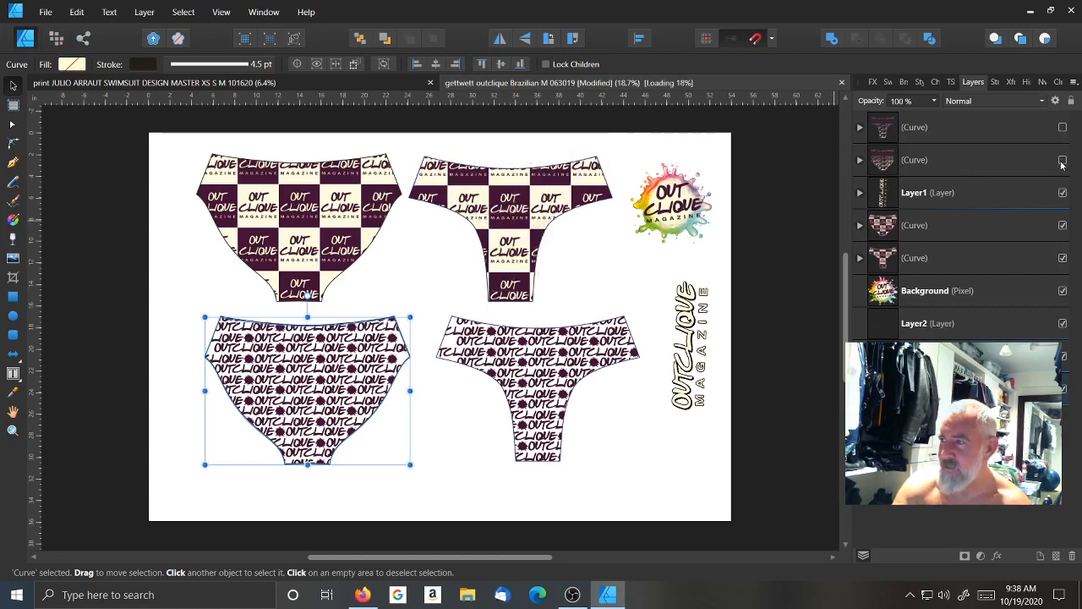
click(1063, 163)
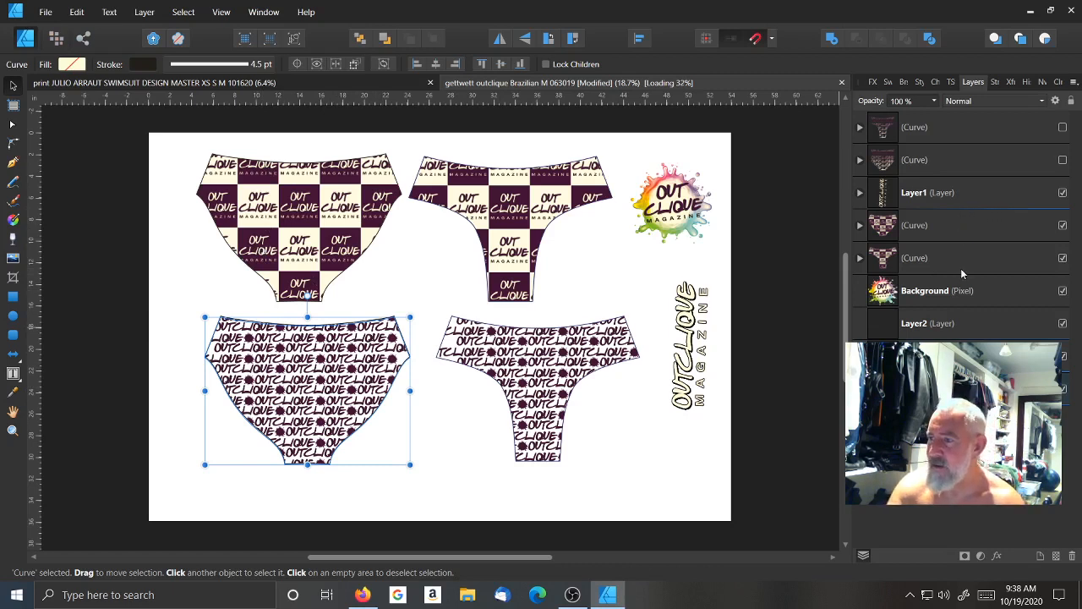
click(675, 218)
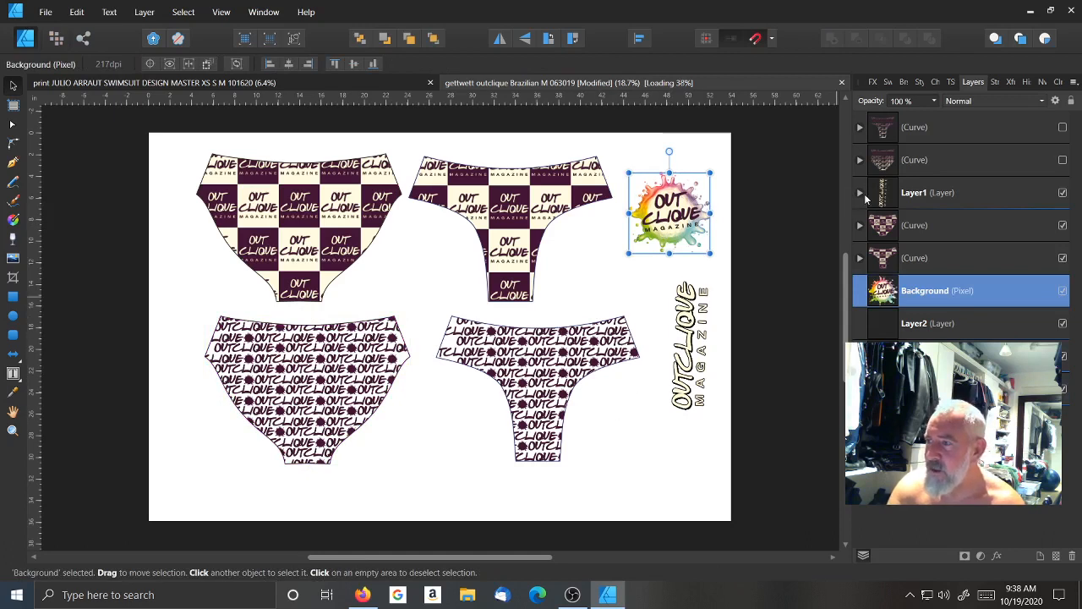
Inspect the pixel layers nested inside the two hidden curves, toggling the first curve's visibility
click(860, 160)
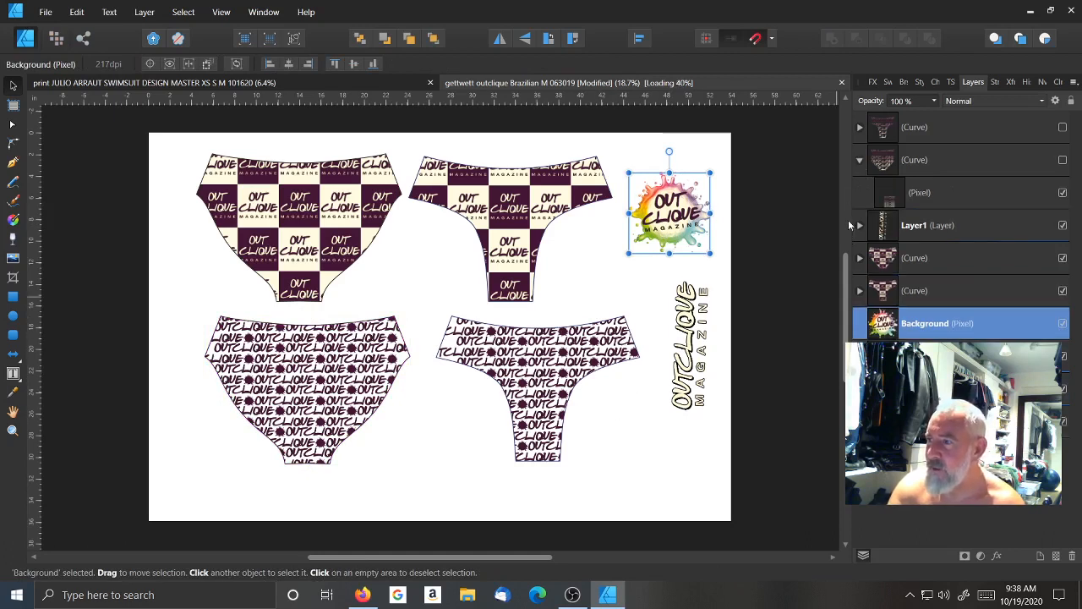
click(931, 196)
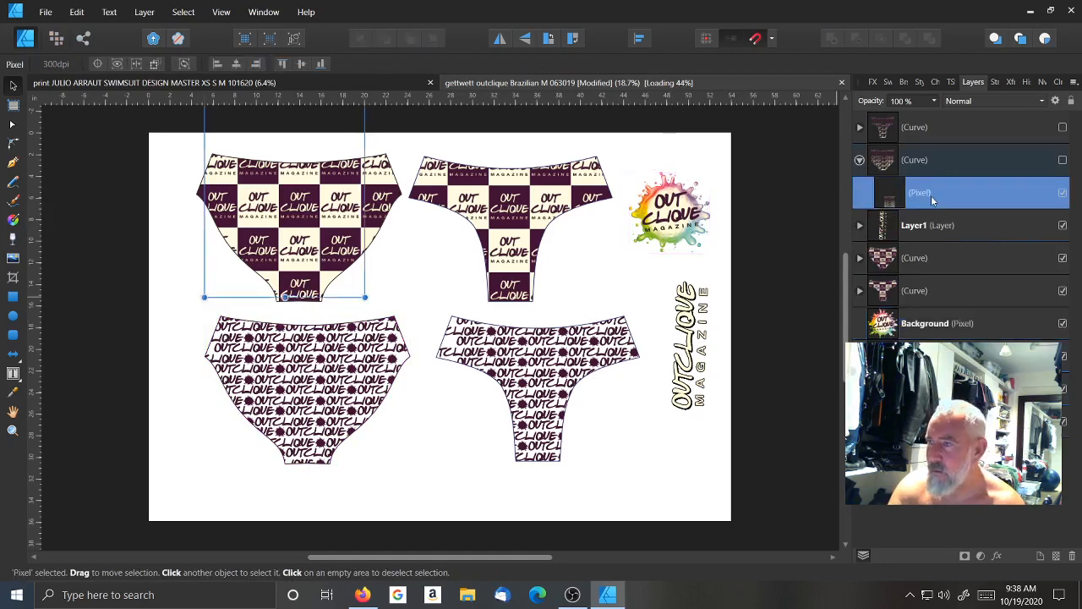
click(860, 127)
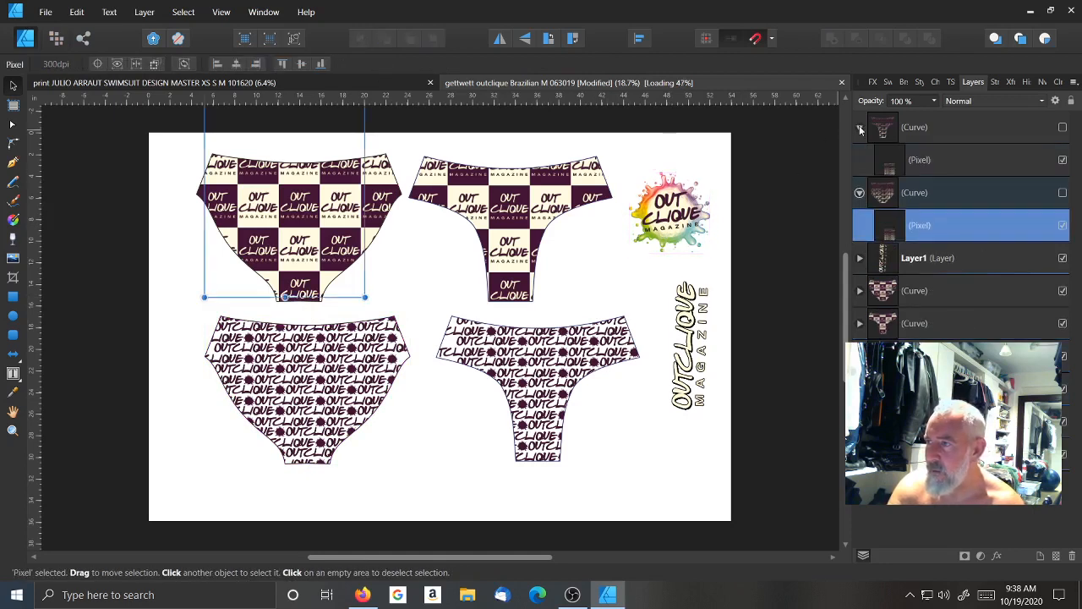
click(928, 158)
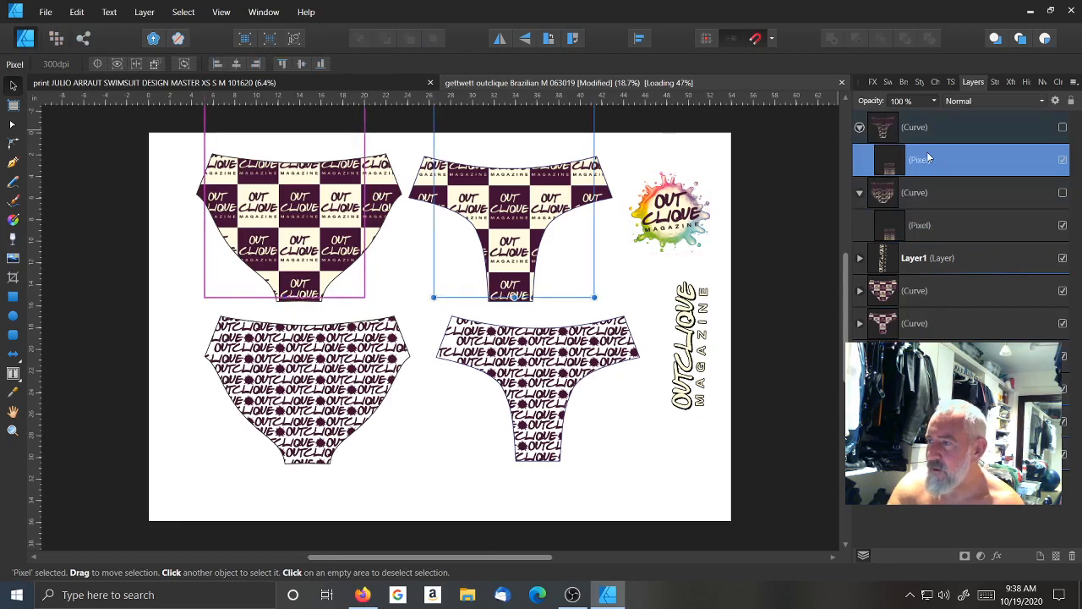
click(1063, 128)
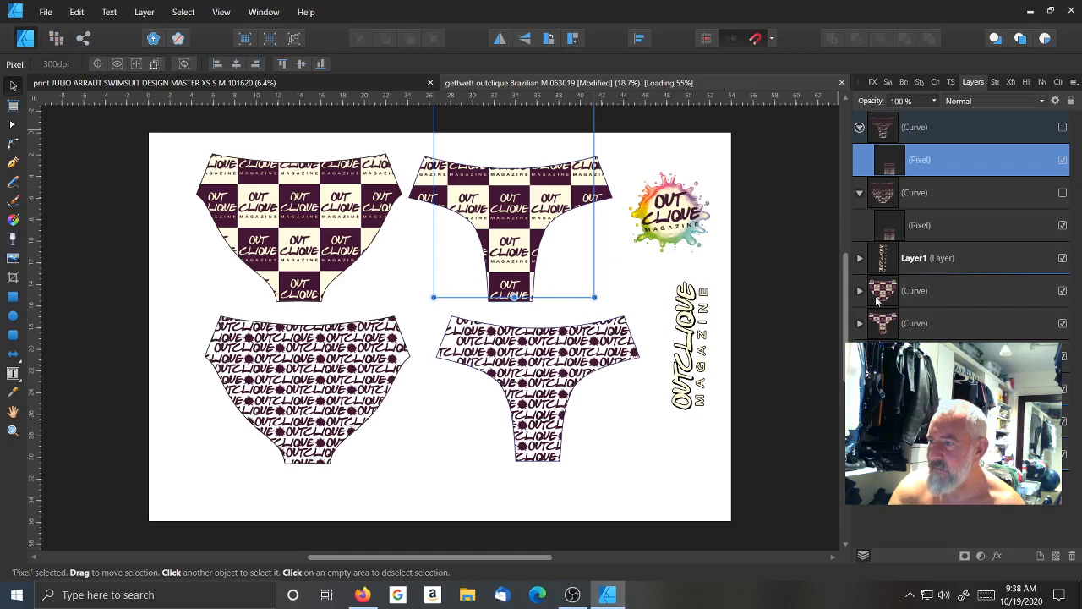
click(859, 129)
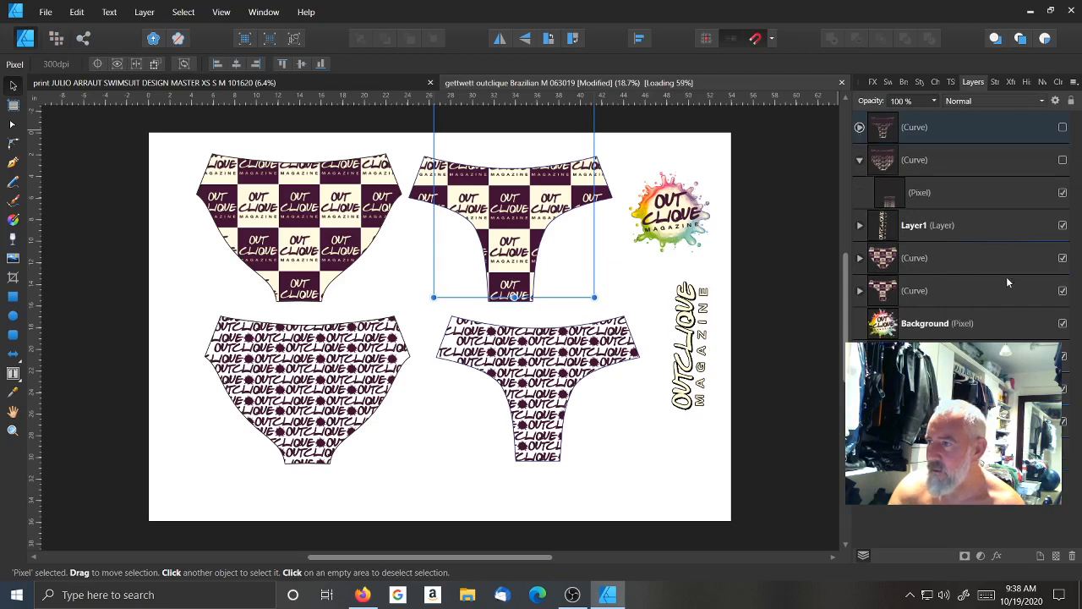
Expand the checkered front curve and its nested groups to examine how its pattern is structured
click(860, 258)
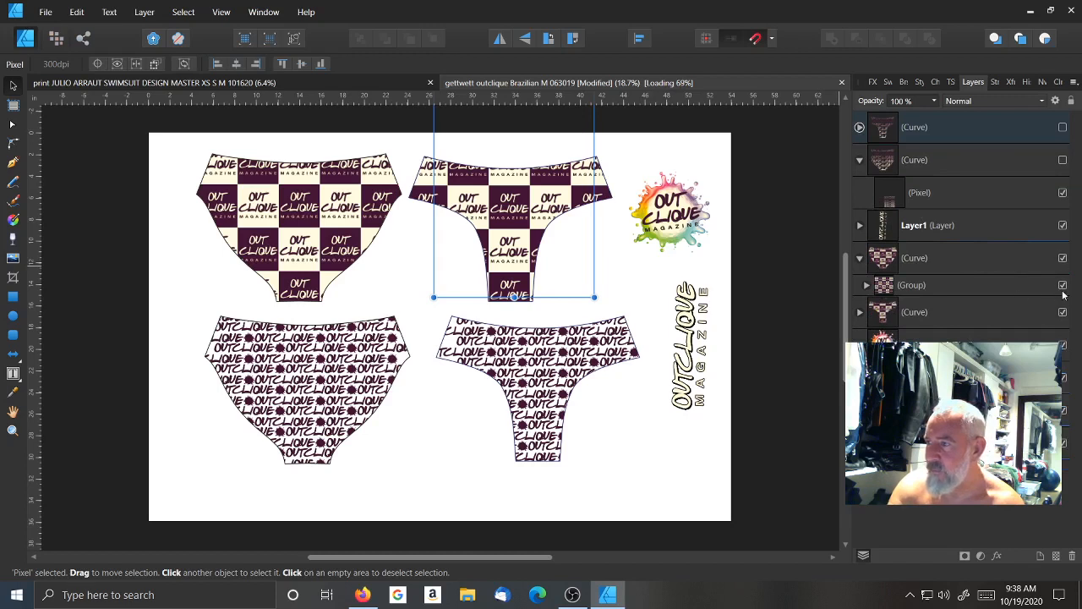
click(866, 286)
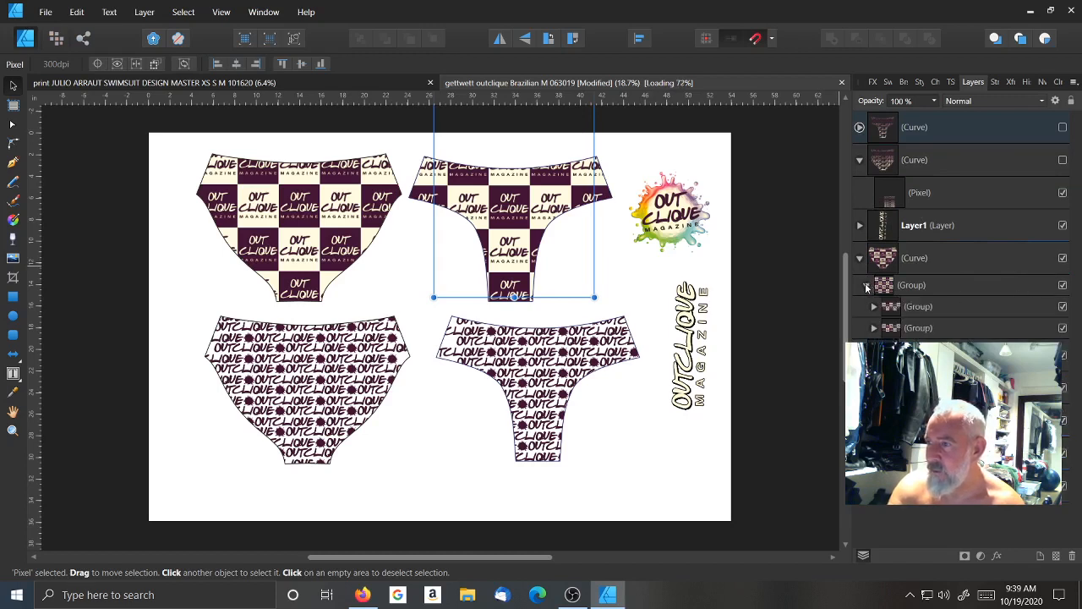
click(875, 307)
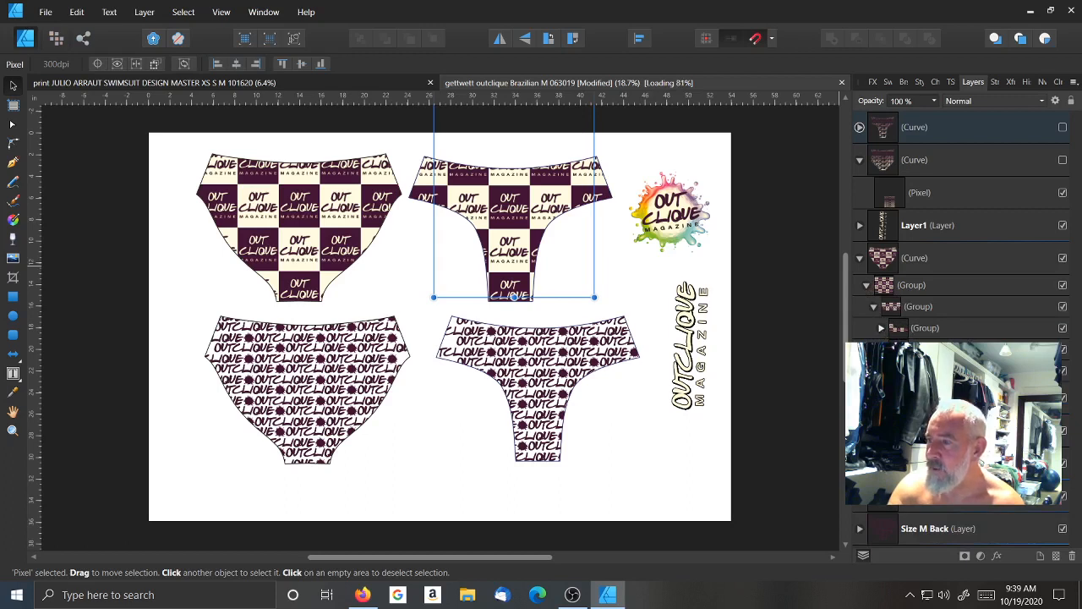
Select the checkered pattern group nested in the upper full-cut piece's curve and shift it slightly upward within the outline
click(882, 328)
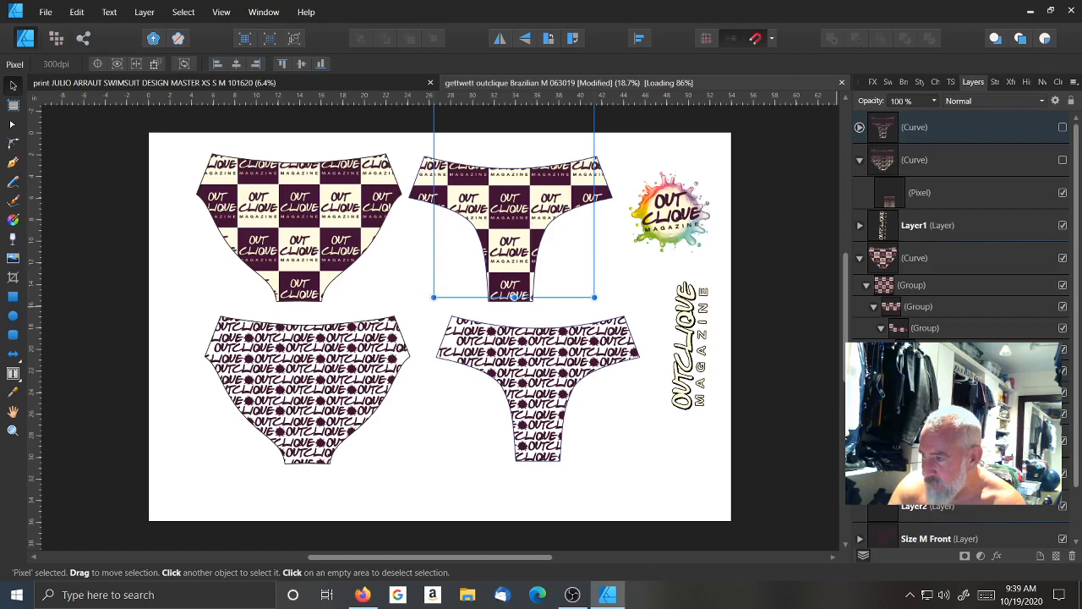
scroll(937, 337, down, 2)
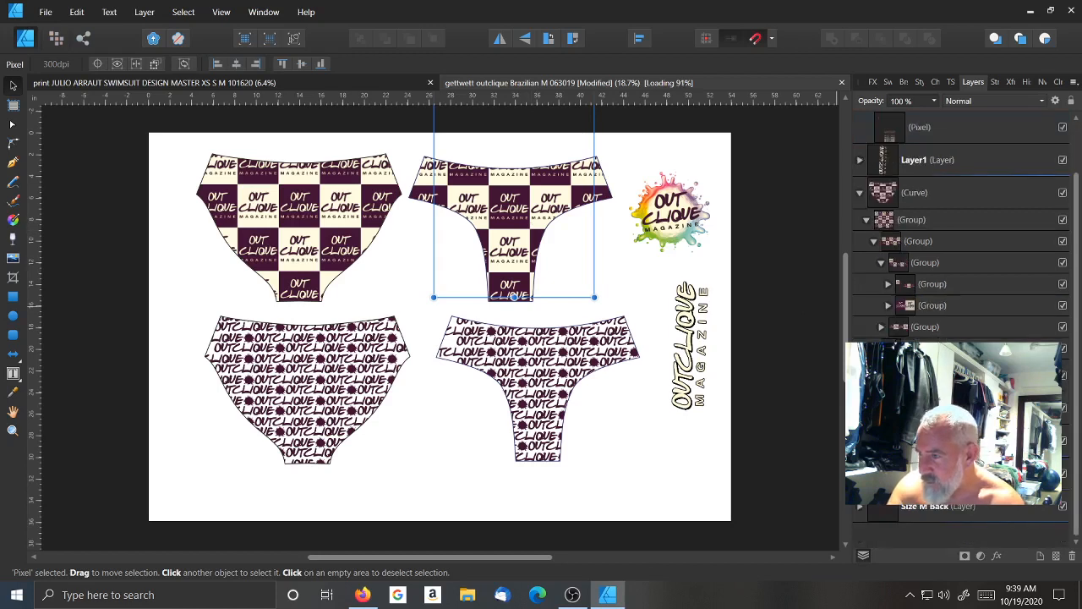
scroll(874, 259, up, 2)
click(890, 288)
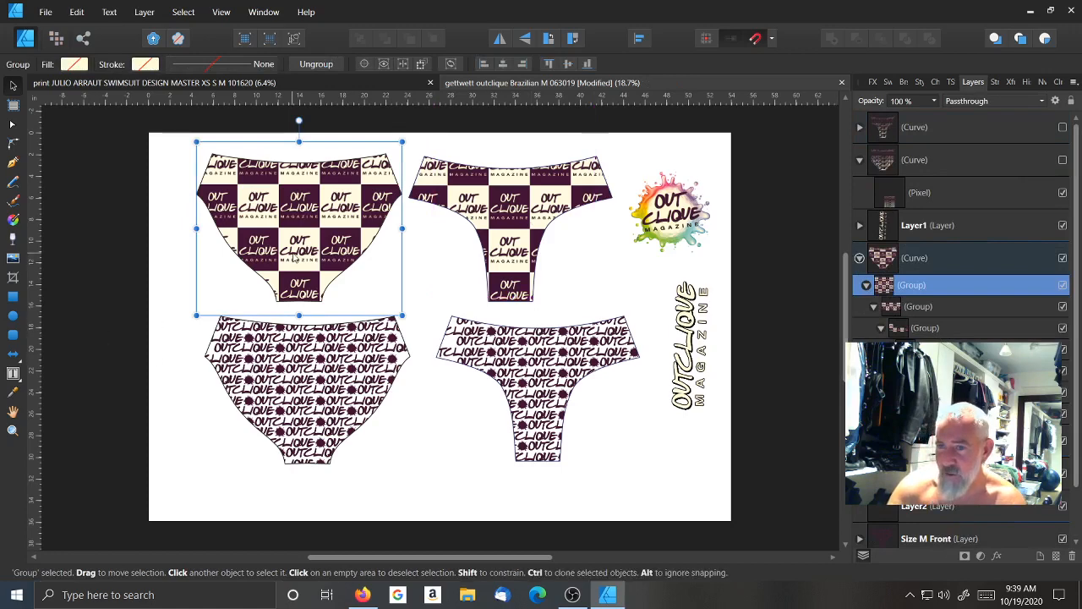
mouse_move(293, 260)
mouse_down()
mouse_move(315, 264)
mouse_move(254, 272)
mouse_move(354, 278)
mouse_move(307, 236)
mouse_move(275, 233)
mouse_move(325, 256)
mouse_move(293, 248)
mouse_up()
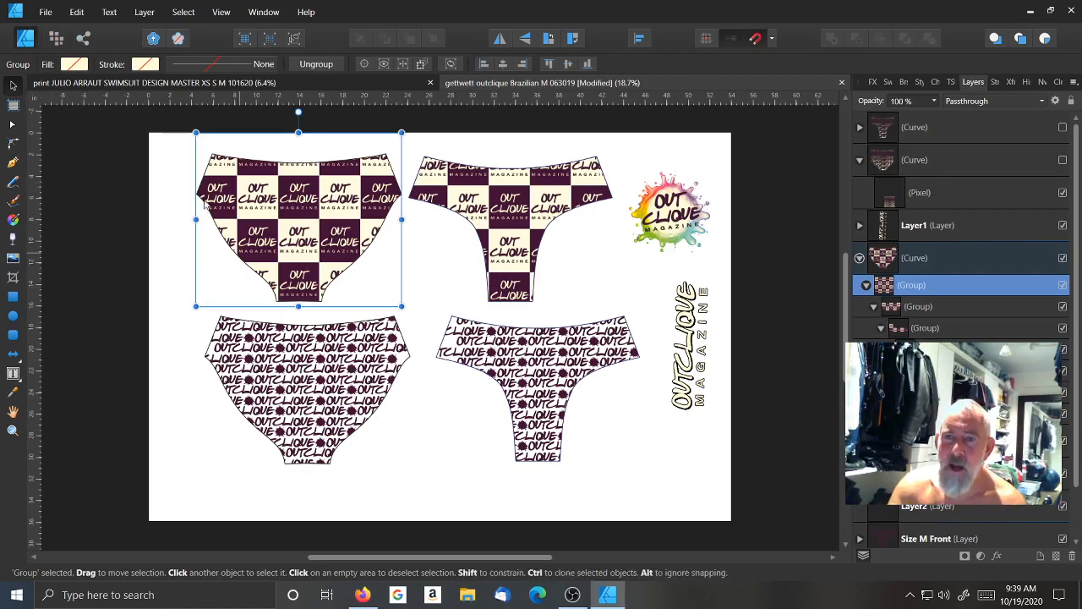
Open the wilton manors animal hospital masks document from the Face Mask Gett Wett folder in Google Drive
click(47, 13)
click(42, 76)
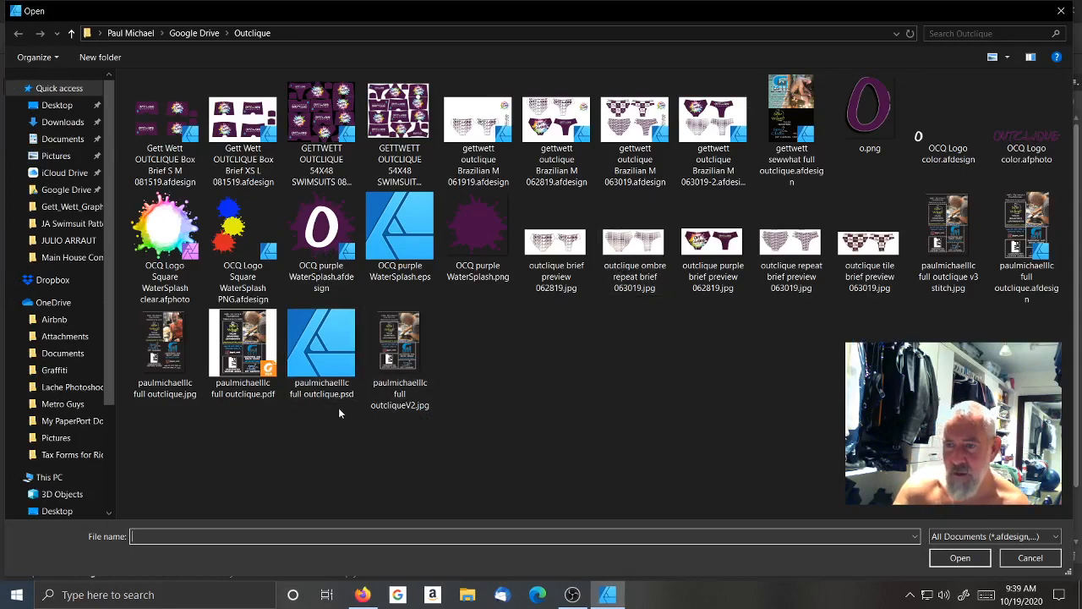
click(202, 33)
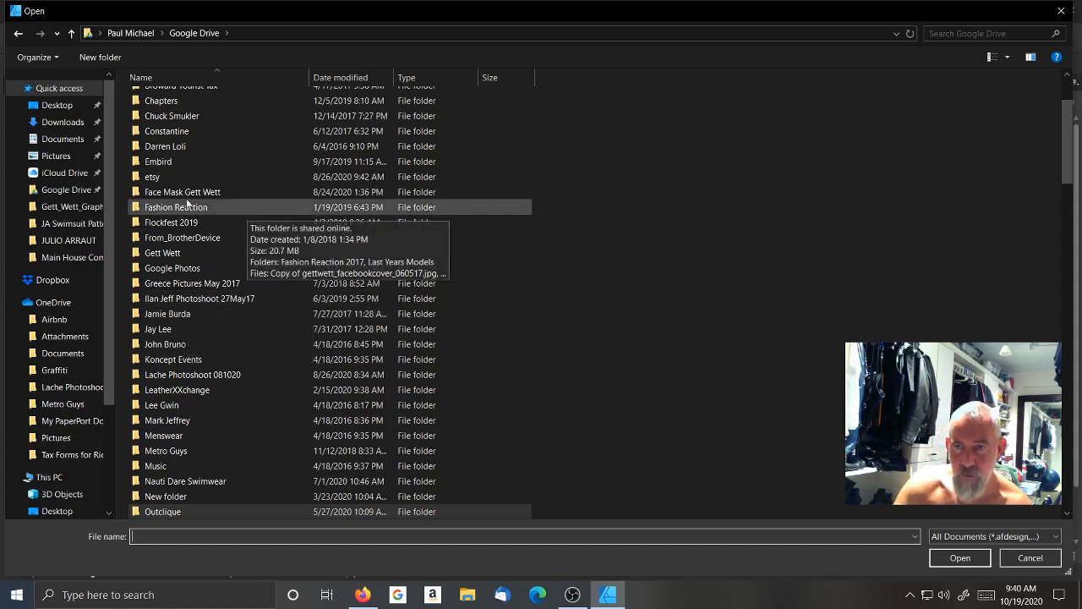
double_click(136, 194)
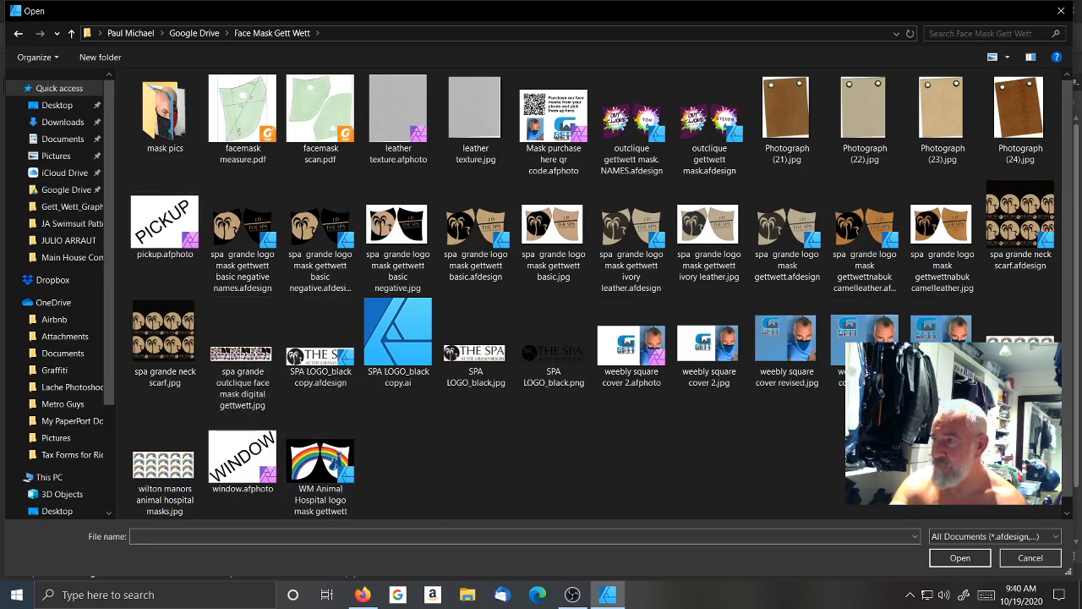
double_click(1021, 353)
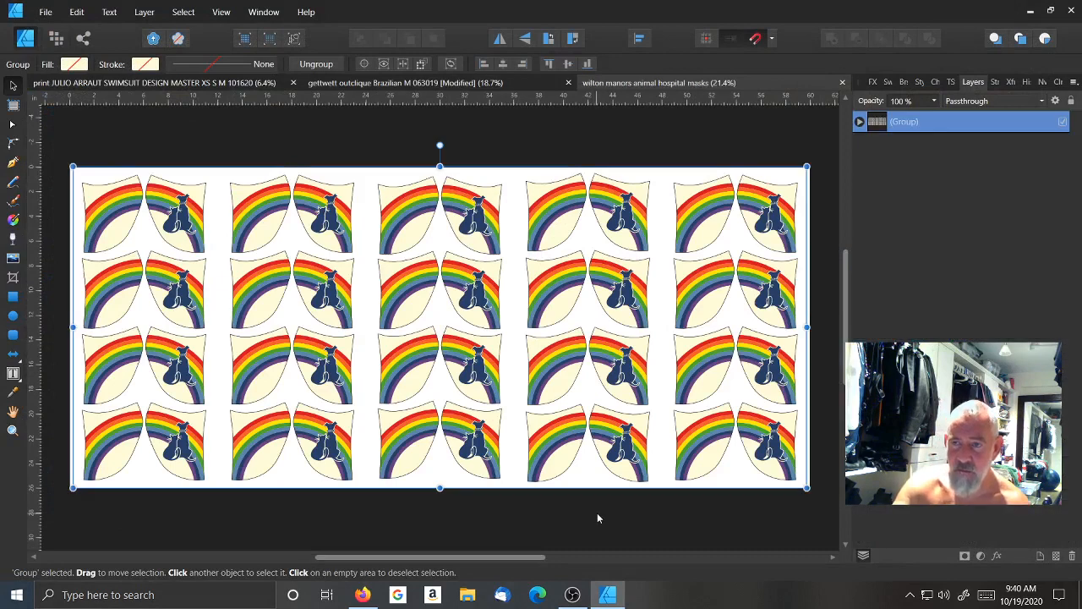
Expand the nested mask groups down to one rainbow mask pair and inspect its two curves
click(860, 122)
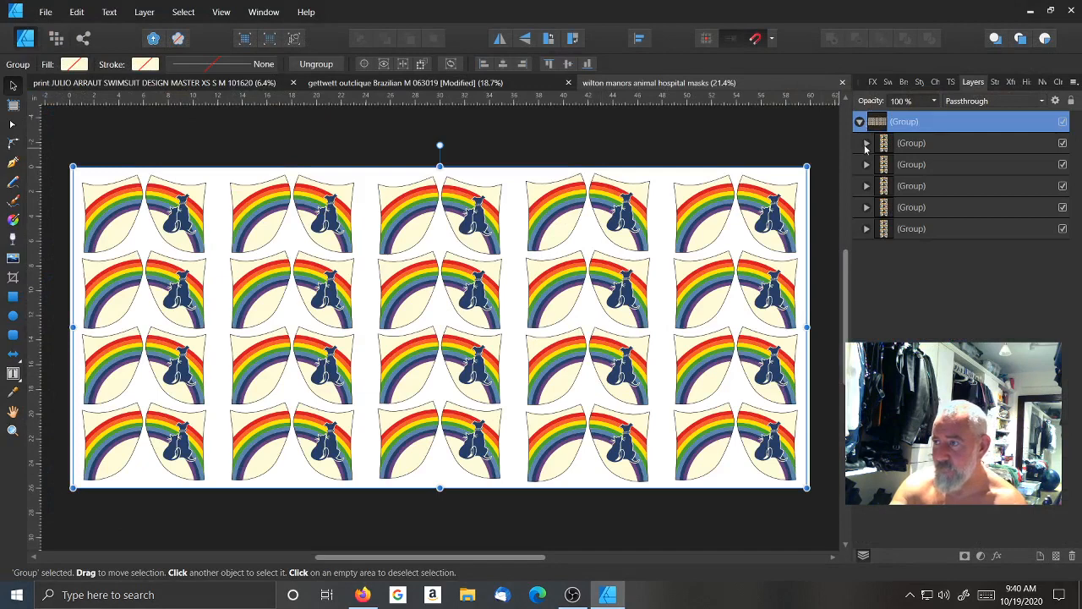
click(866, 144)
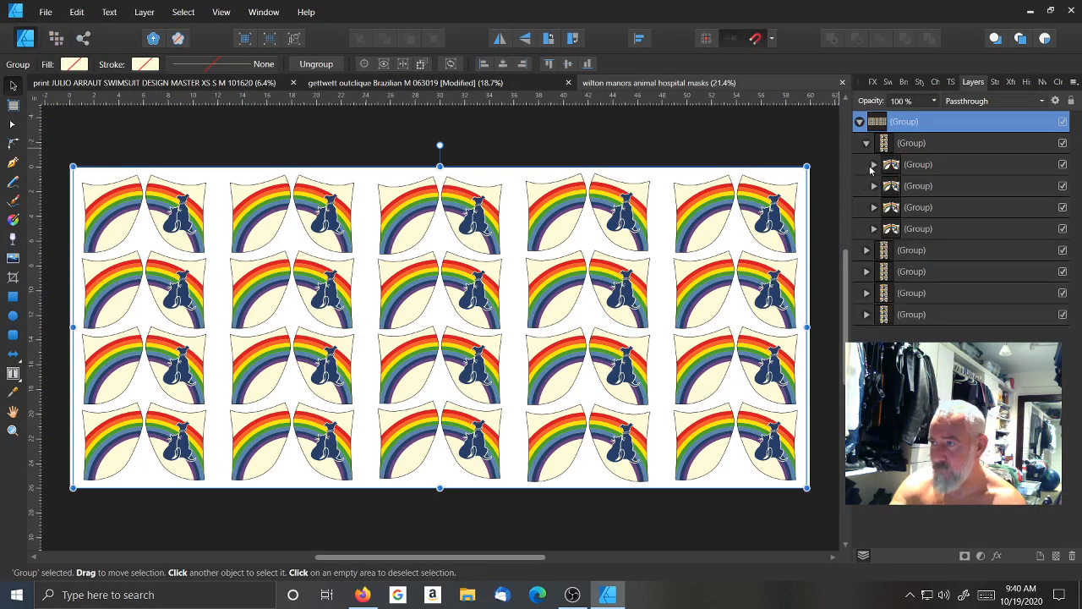
click(874, 165)
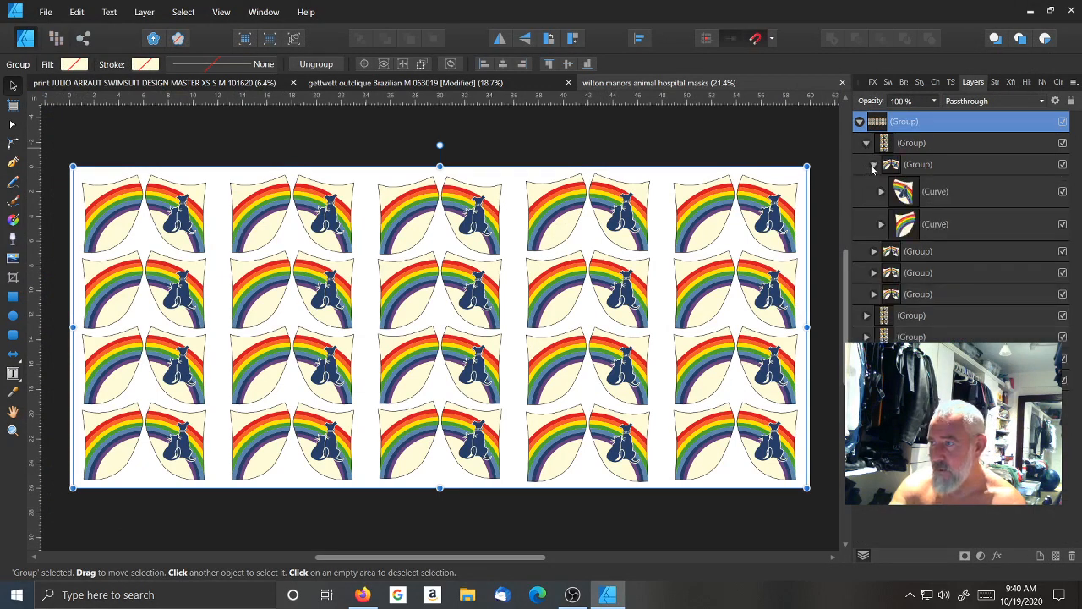
click(924, 202)
click(941, 233)
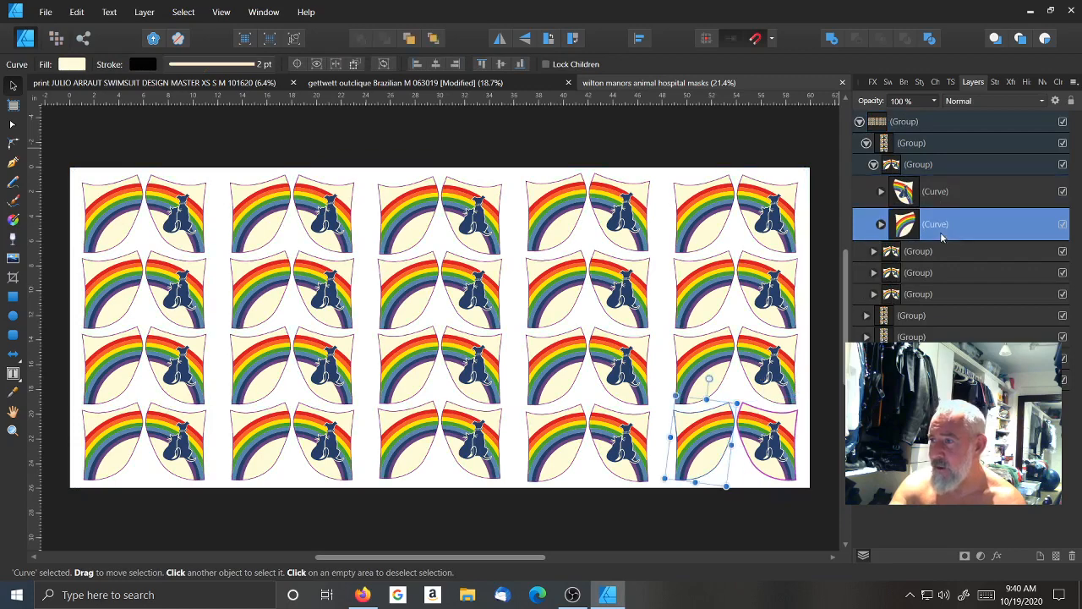
Open spa grande neck scarf.afdesign from the Face Mask Gett Wett folder
click(235, 83)
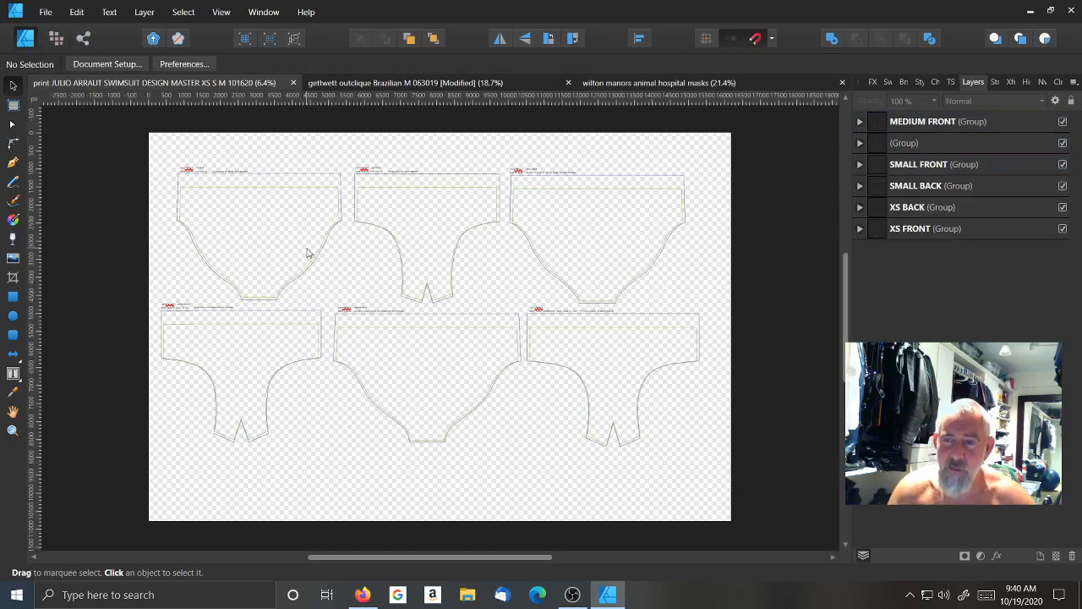
click(45, 12)
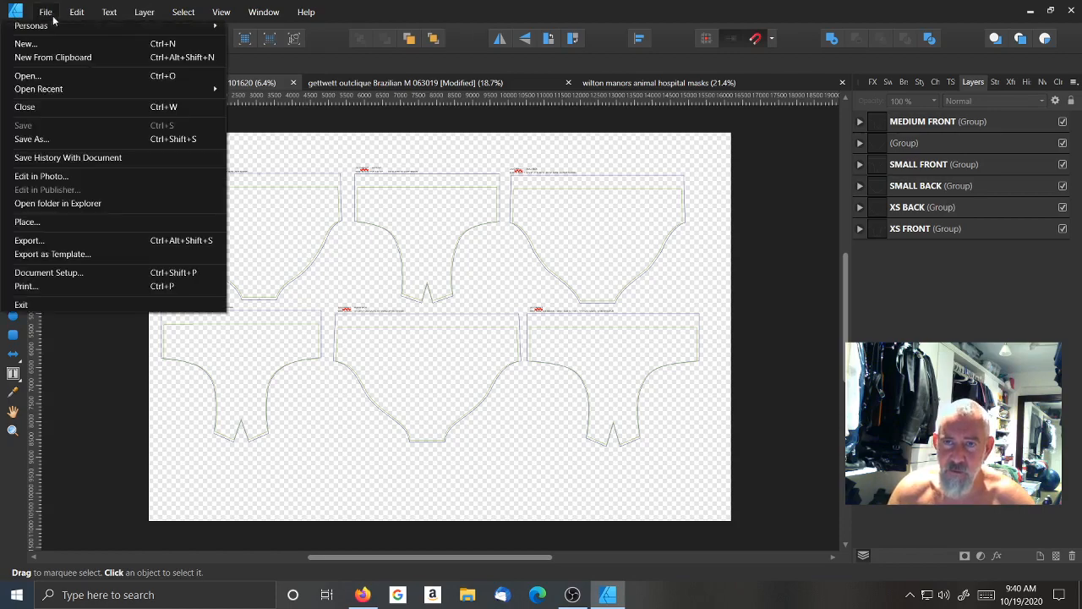
click(28, 76)
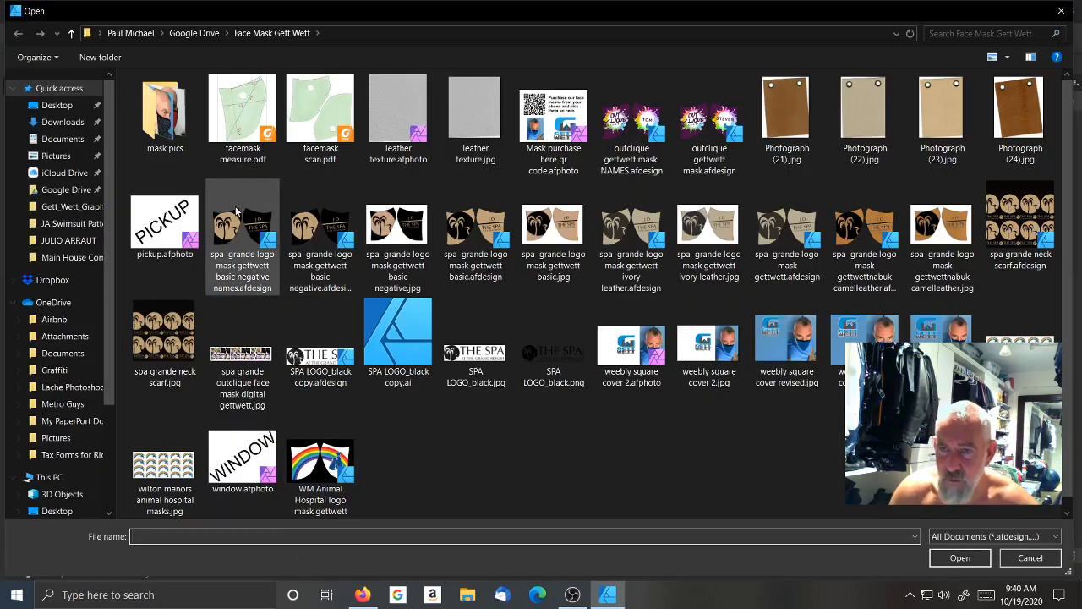
click(1014, 215)
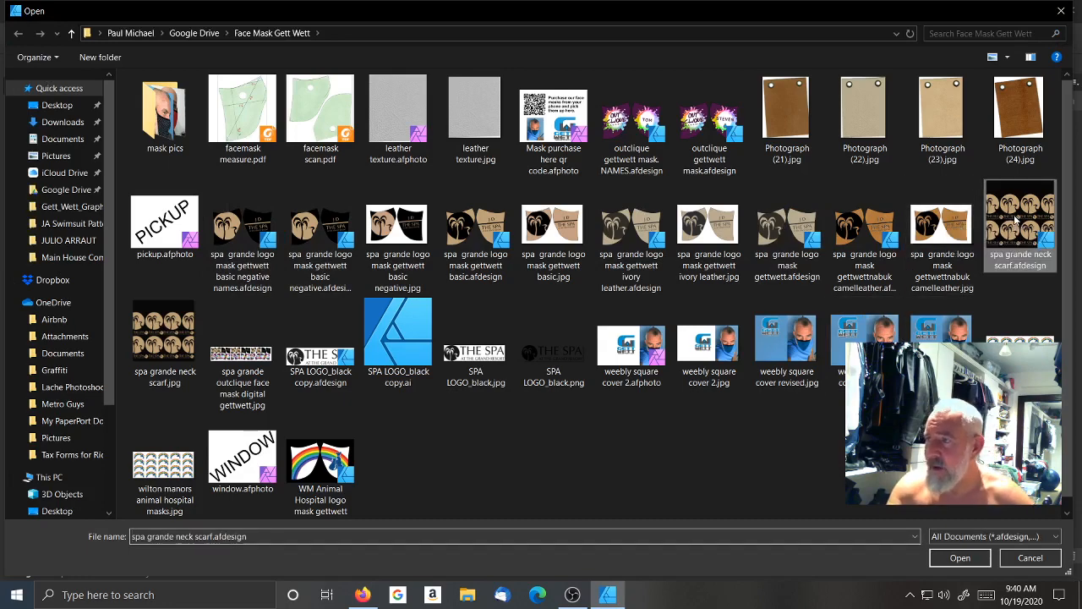
click(964, 558)
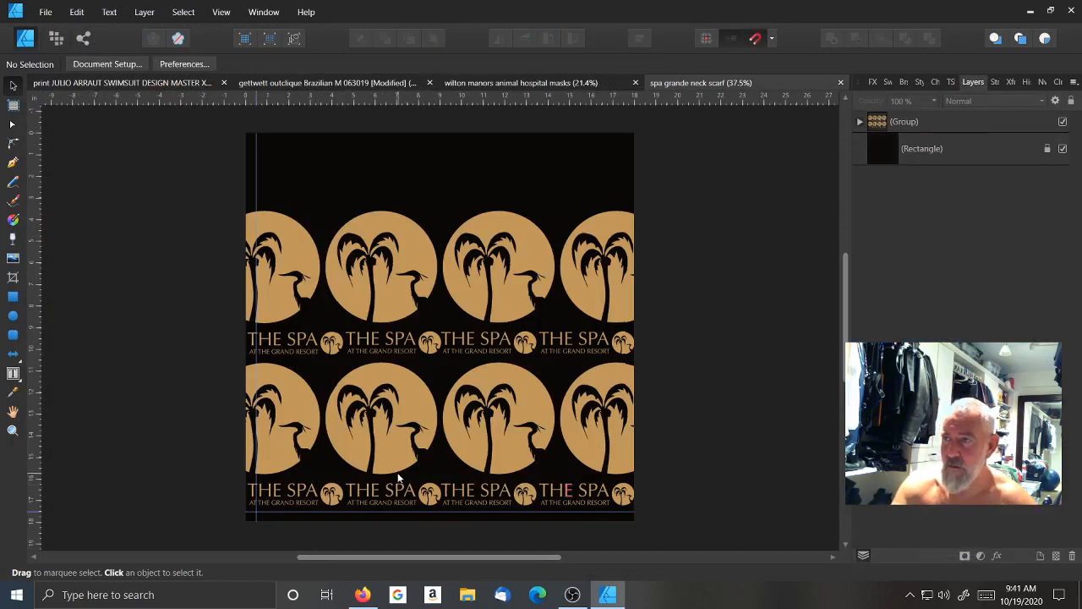
Copy the palm logo group into the print swimsuit master and place it over the lower middle of the artboard
click(931, 122)
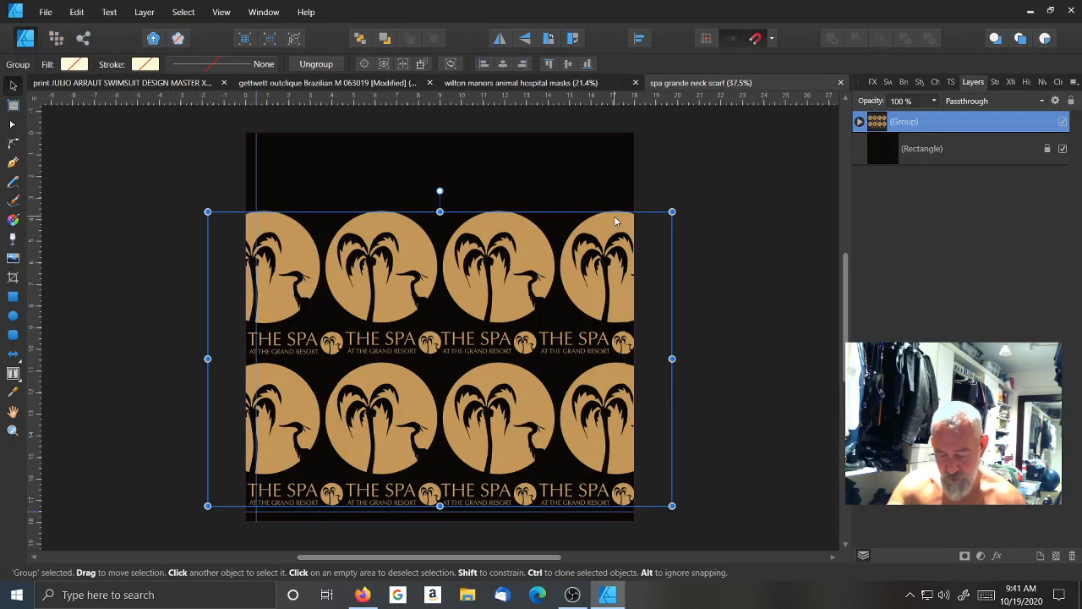
click(189, 82)
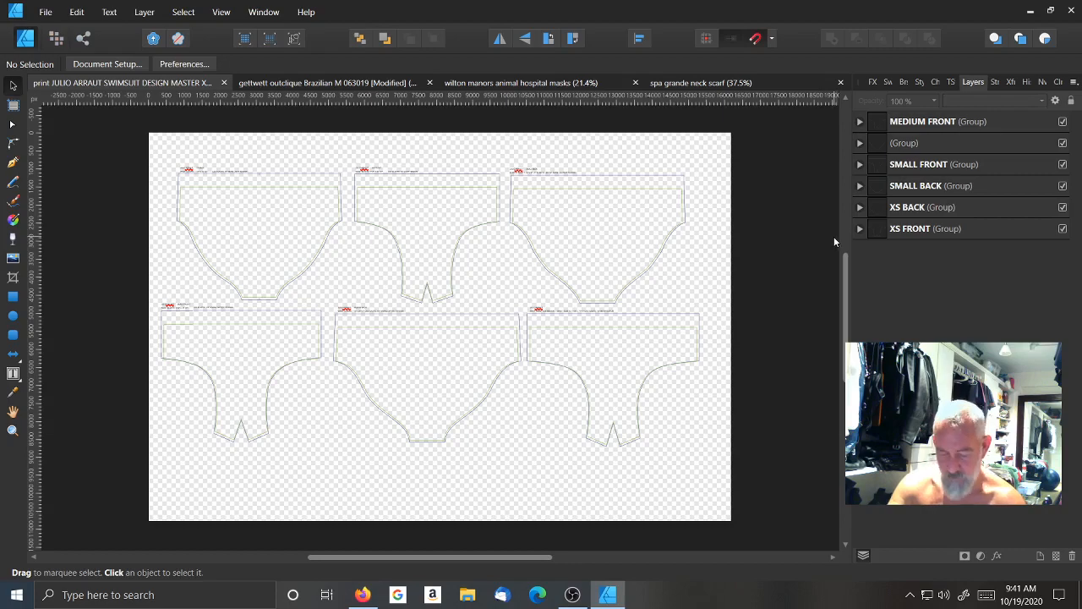
key(ctrl+v)
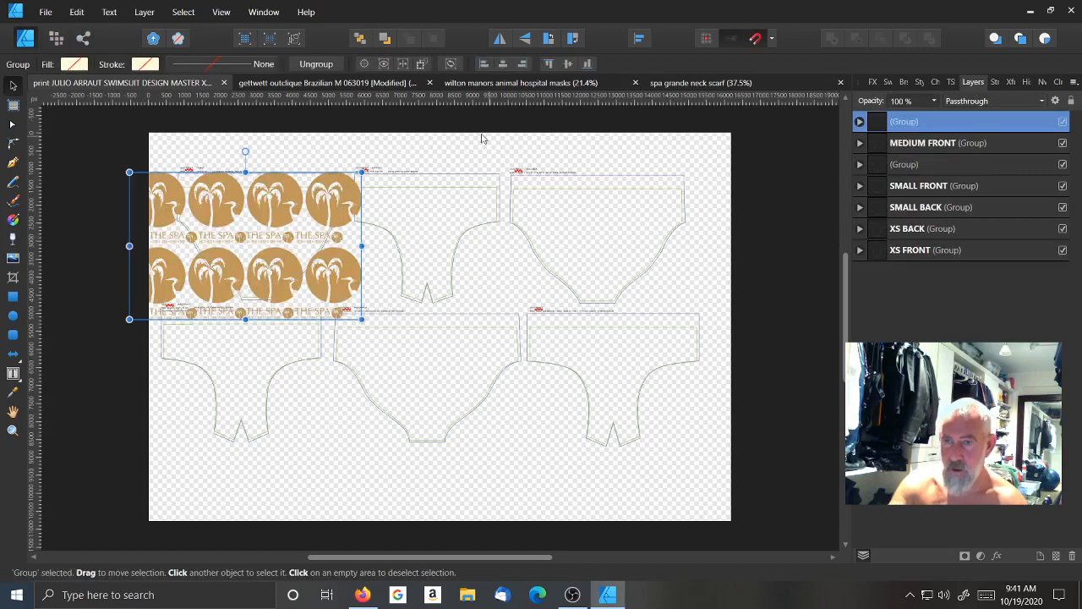
drag(288, 287, 463, 482)
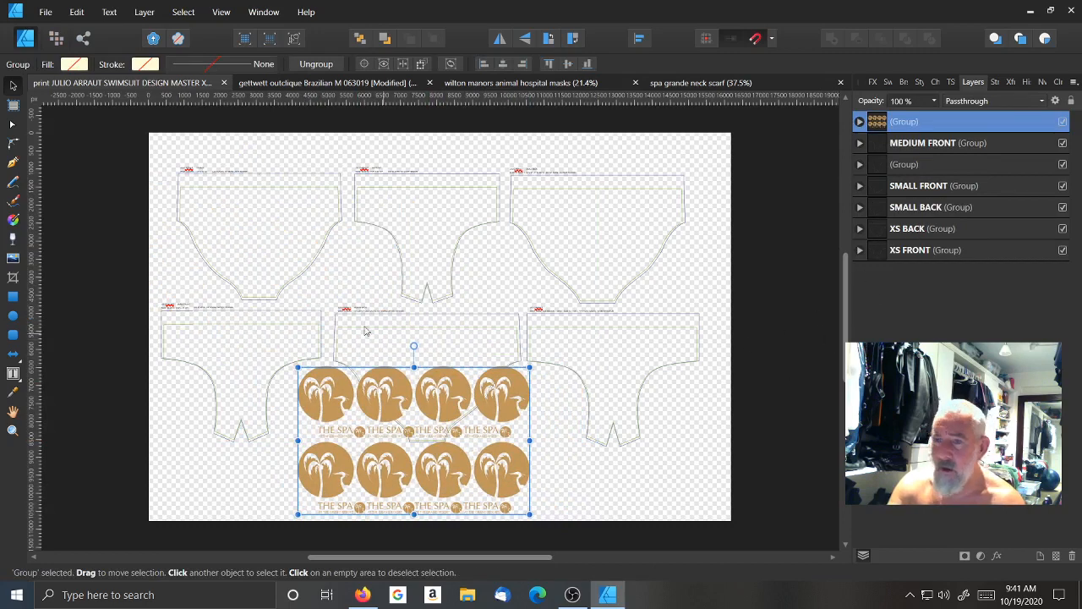
Expand the XS FRONT group and hide its XSMALL FRONT PRINT AREA curve
click(265, 177)
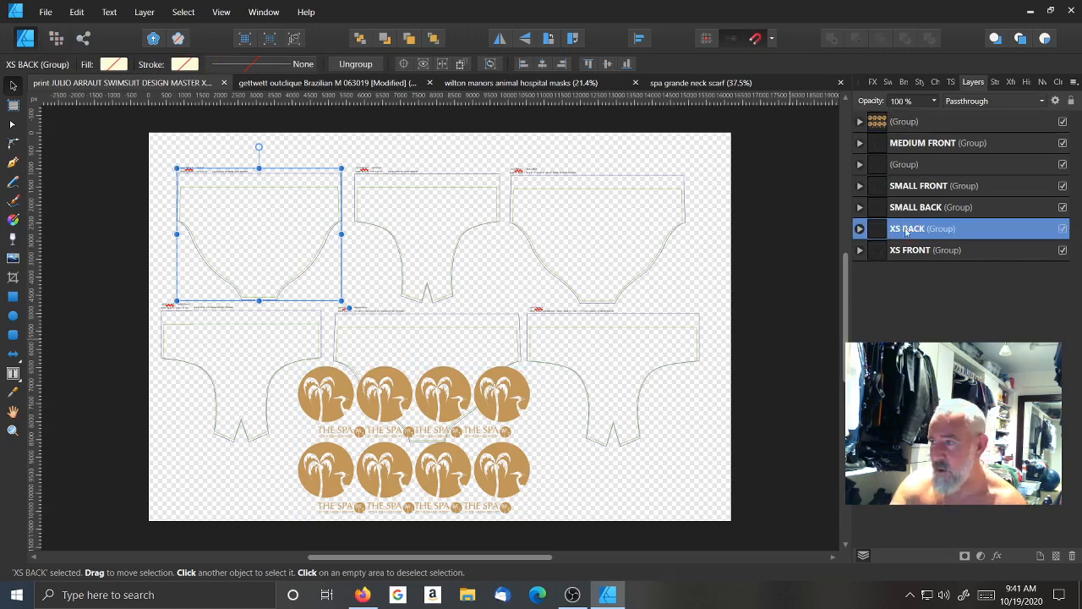
click(456, 182)
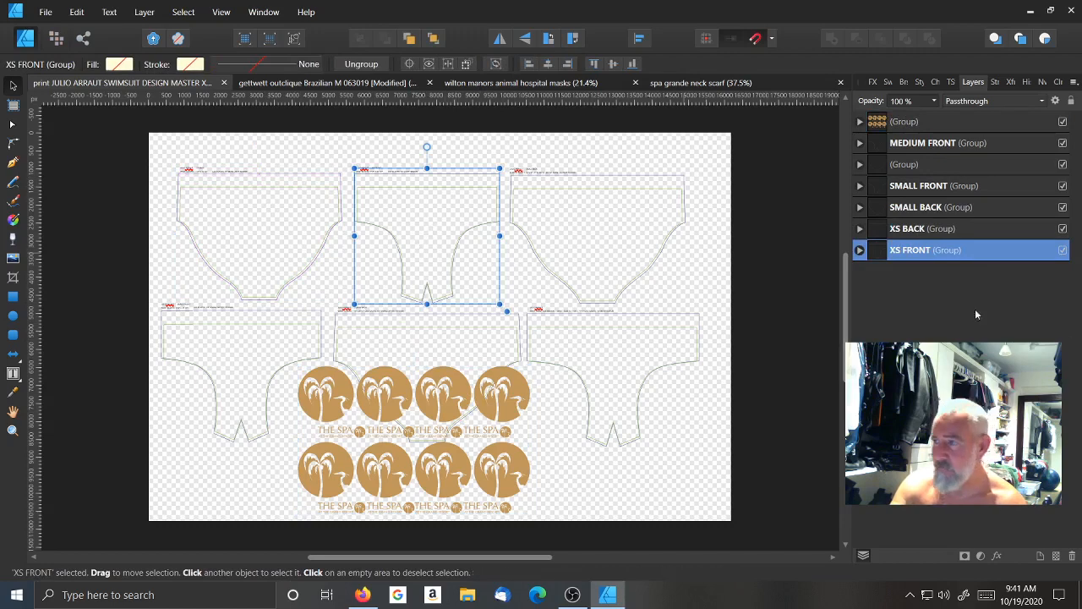
click(860, 250)
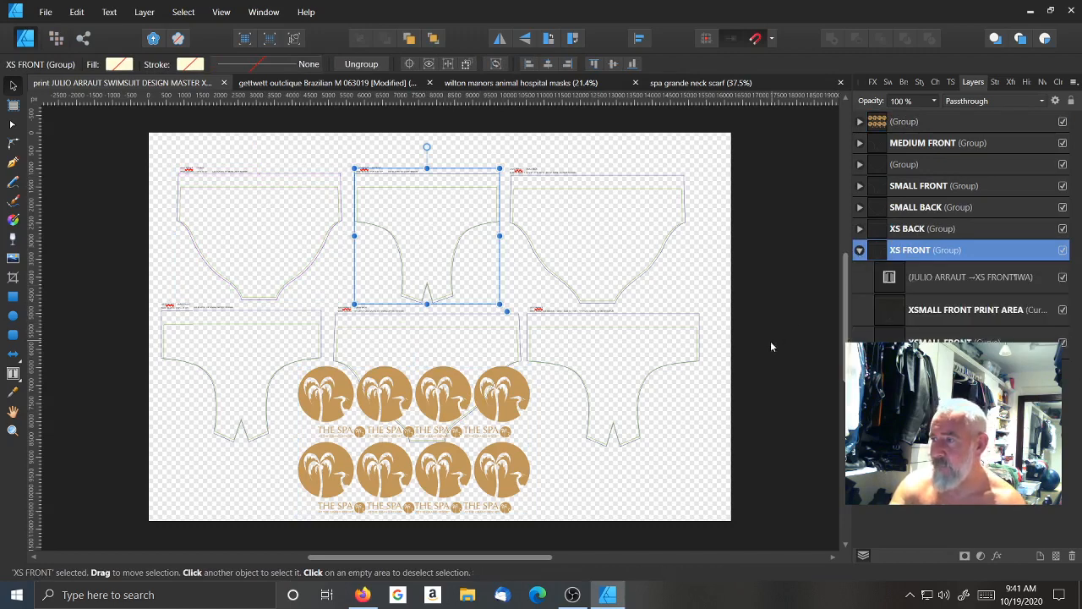
click(941, 347)
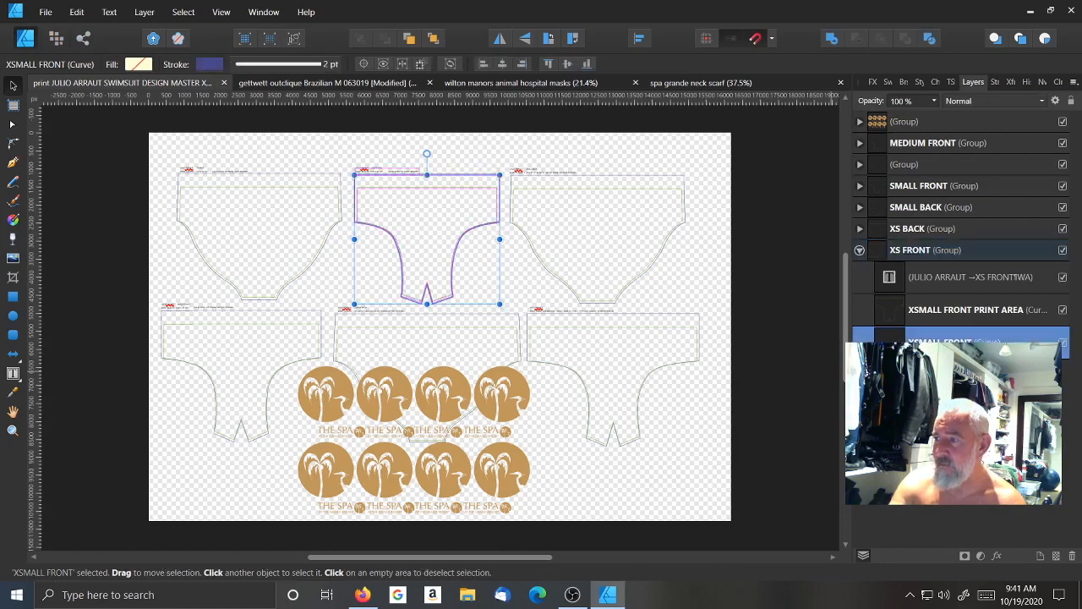
click(988, 318)
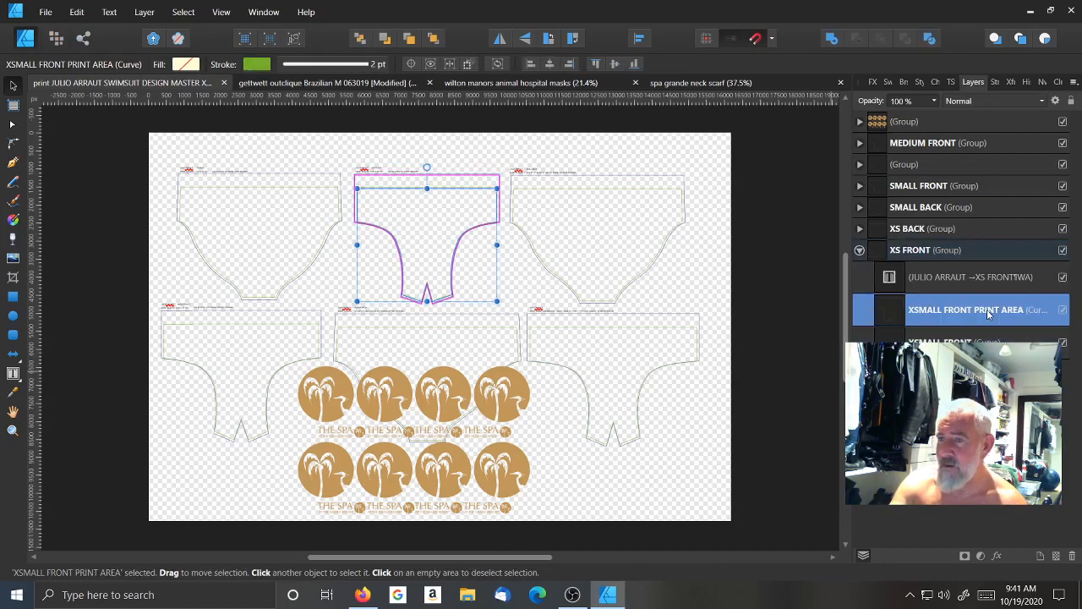
click(1065, 313)
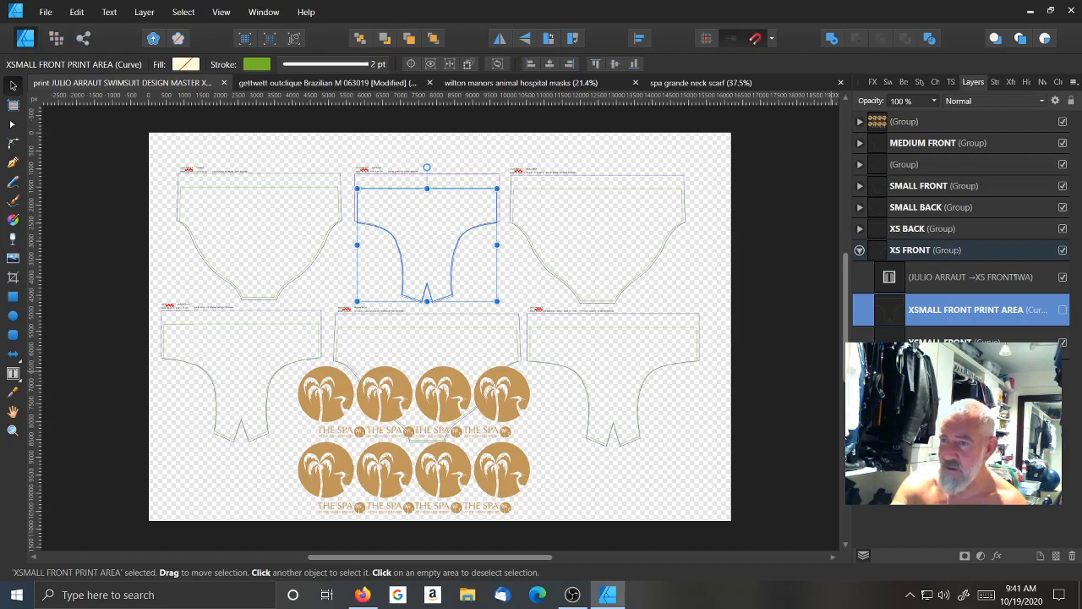
click(924, 281)
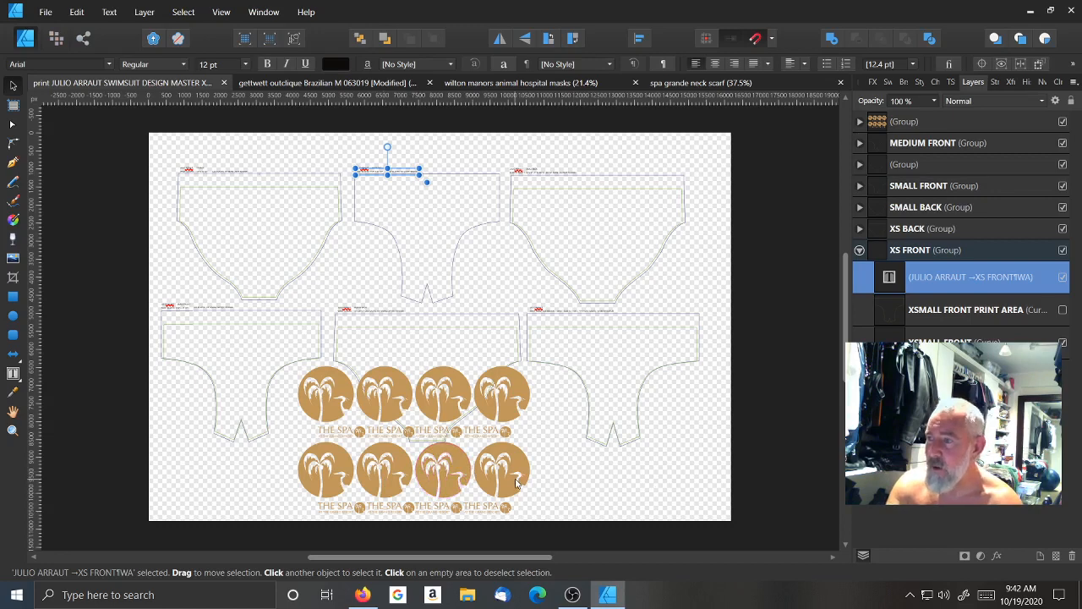
Duplicate the palm logo group, nest the copy inside the XSMALL FRONT curve and center it over the XS front piece
click(920, 123)
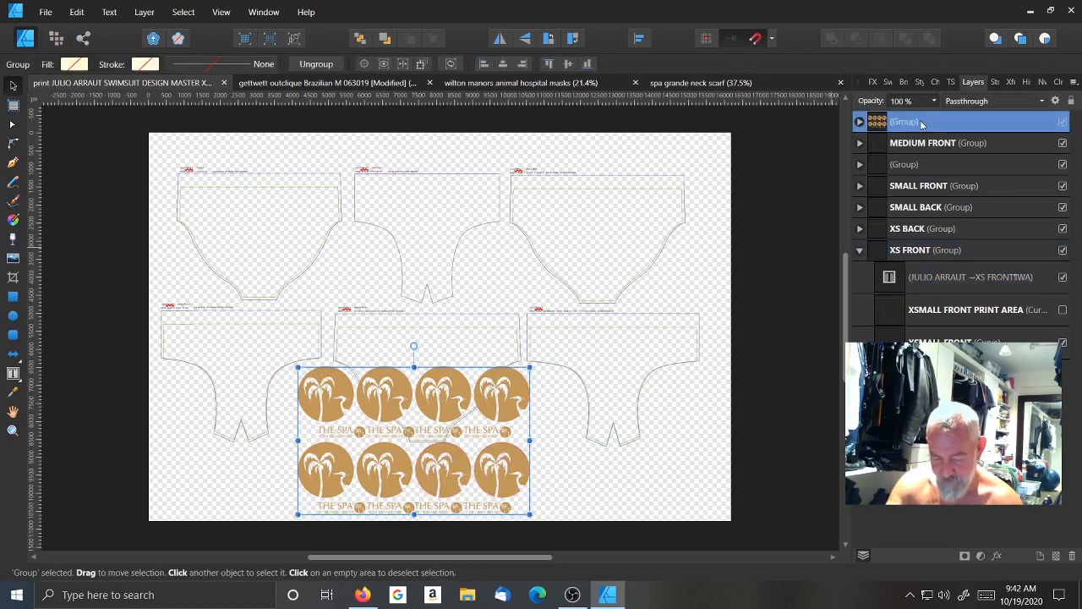
key(ctrl+j)
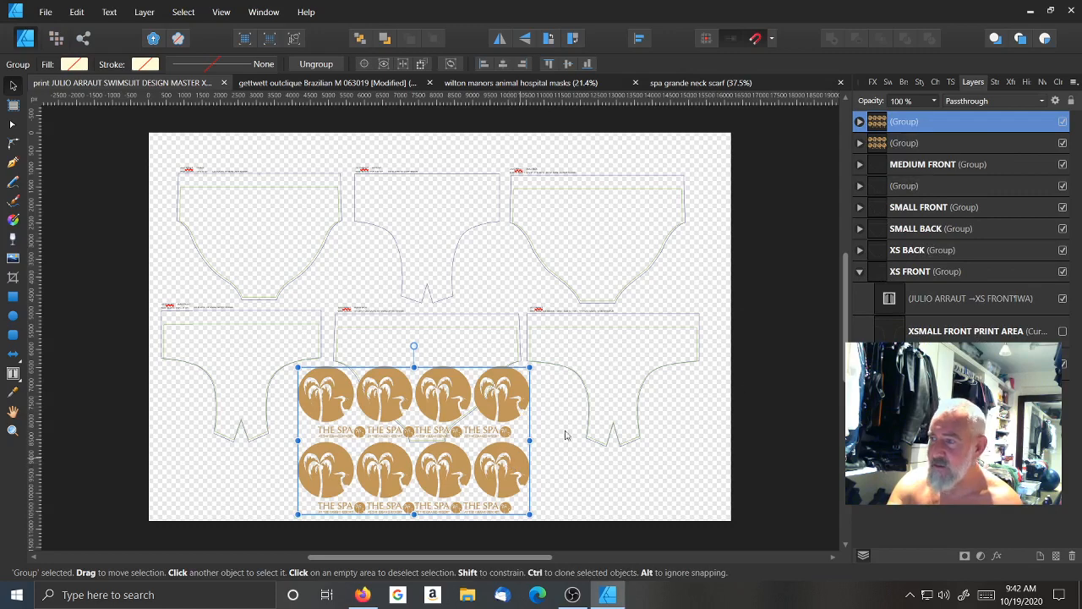
double_click(958, 123)
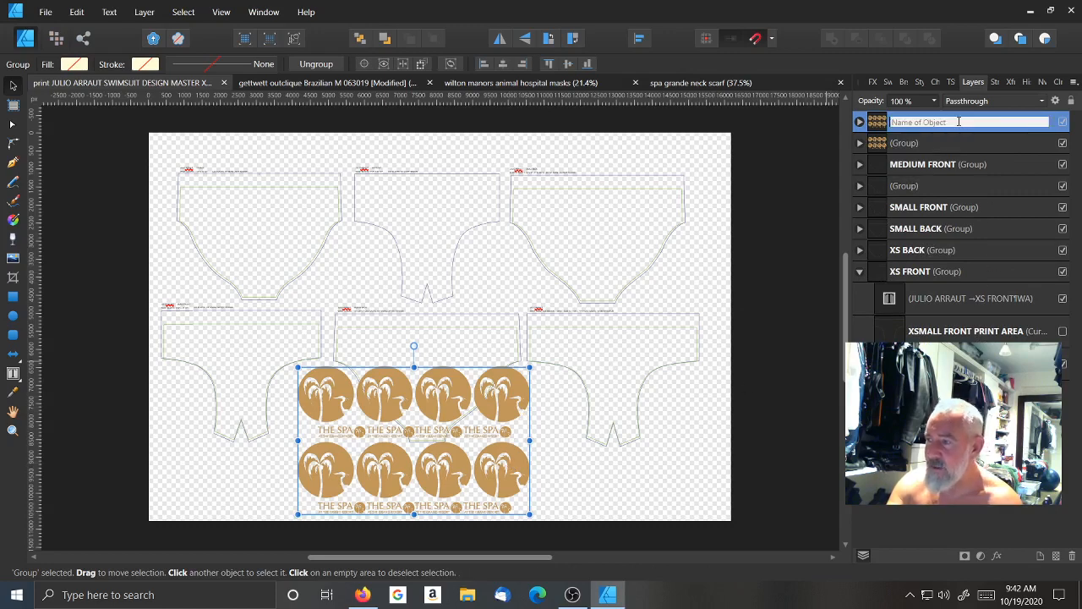
drag(961, 123, 961, 397)
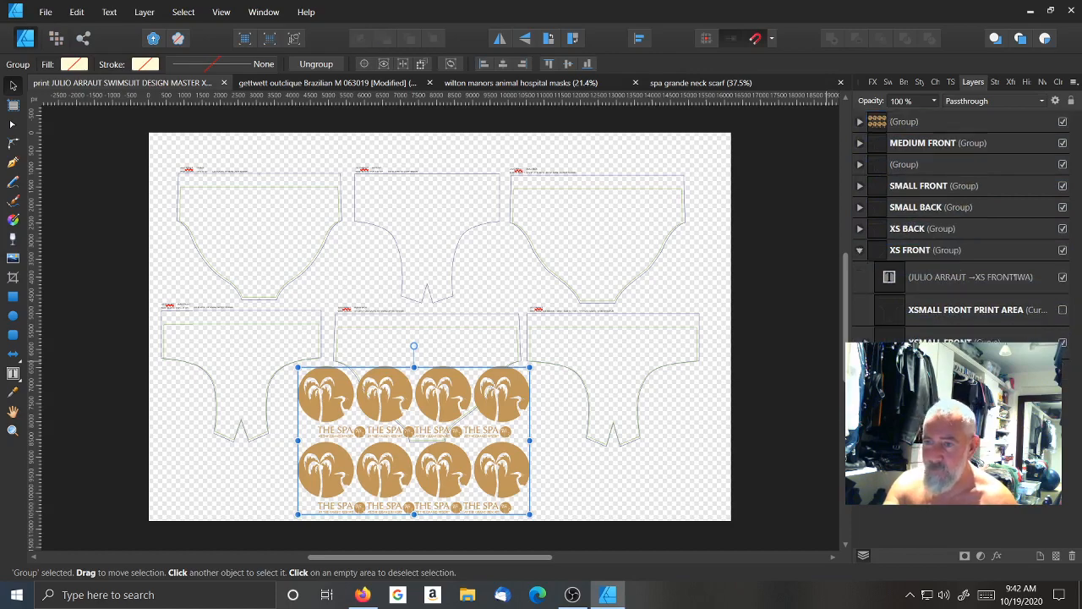
drag(515, 469, 559, 273)
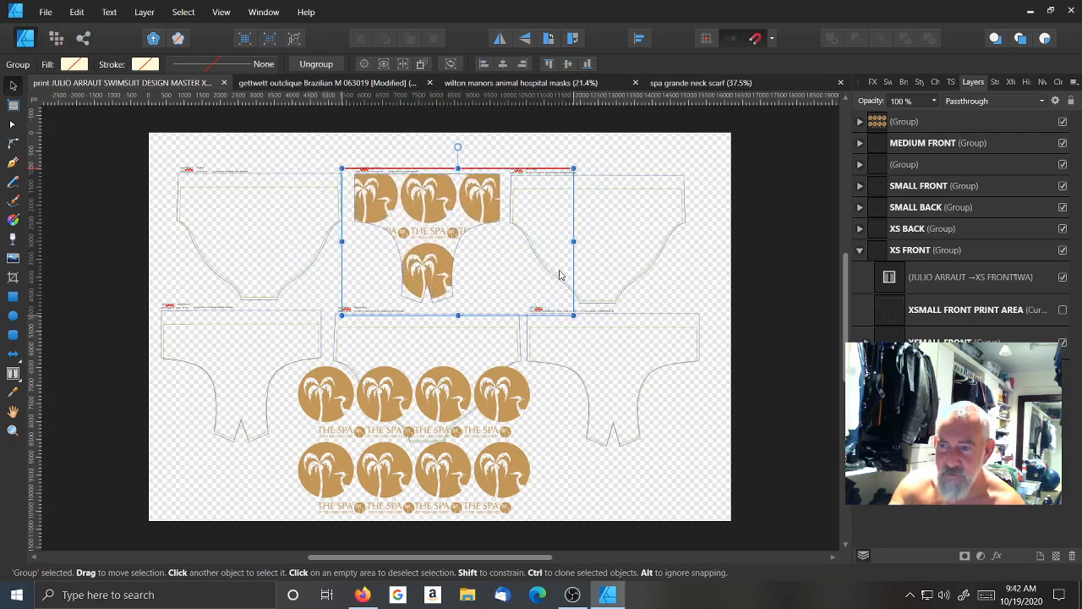
drag(559, 274, 555, 271)
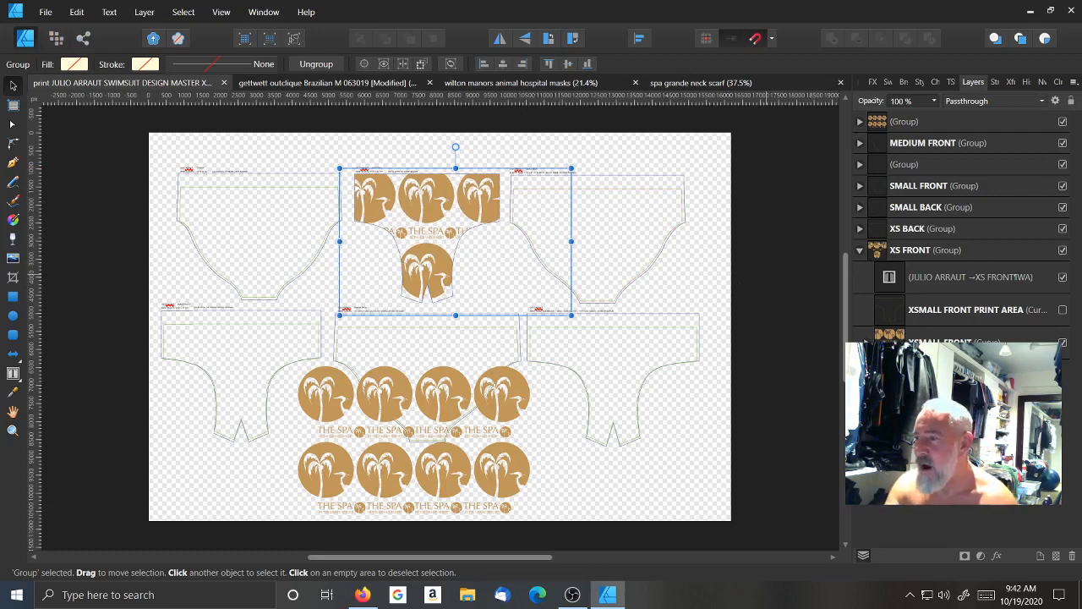
Fill the XSMALL FRONT curve with black behind the nested palm logos and deselect it
click(956, 348)
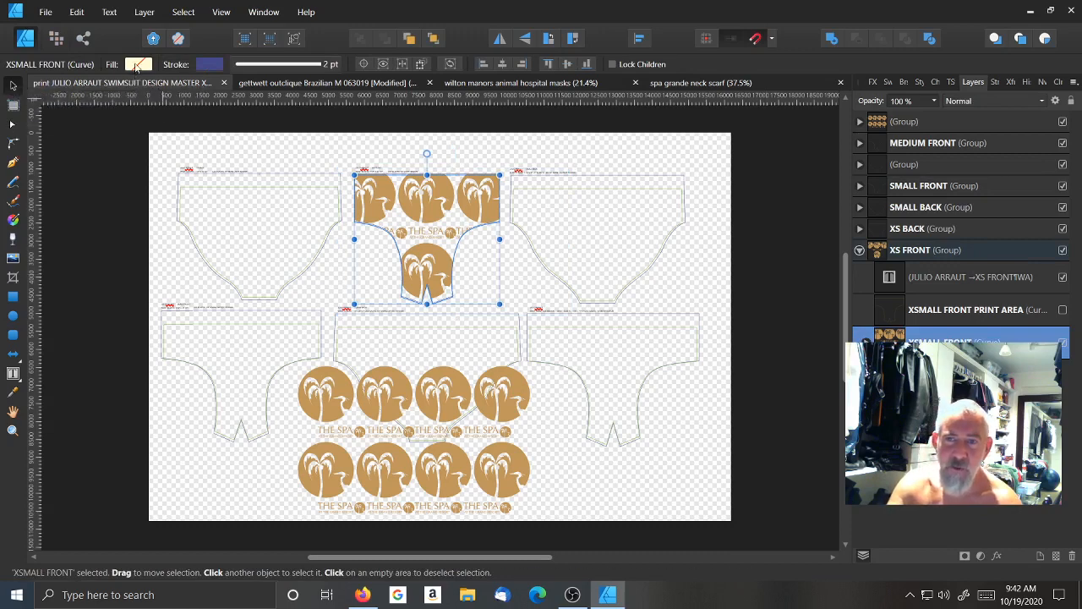
click(137, 65)
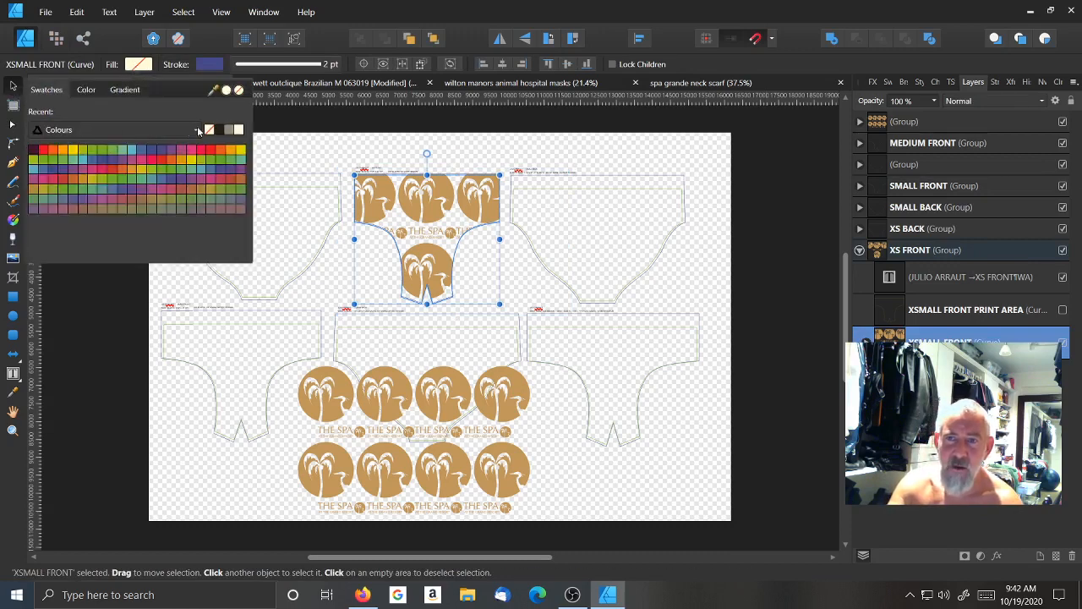
click(220, 132)
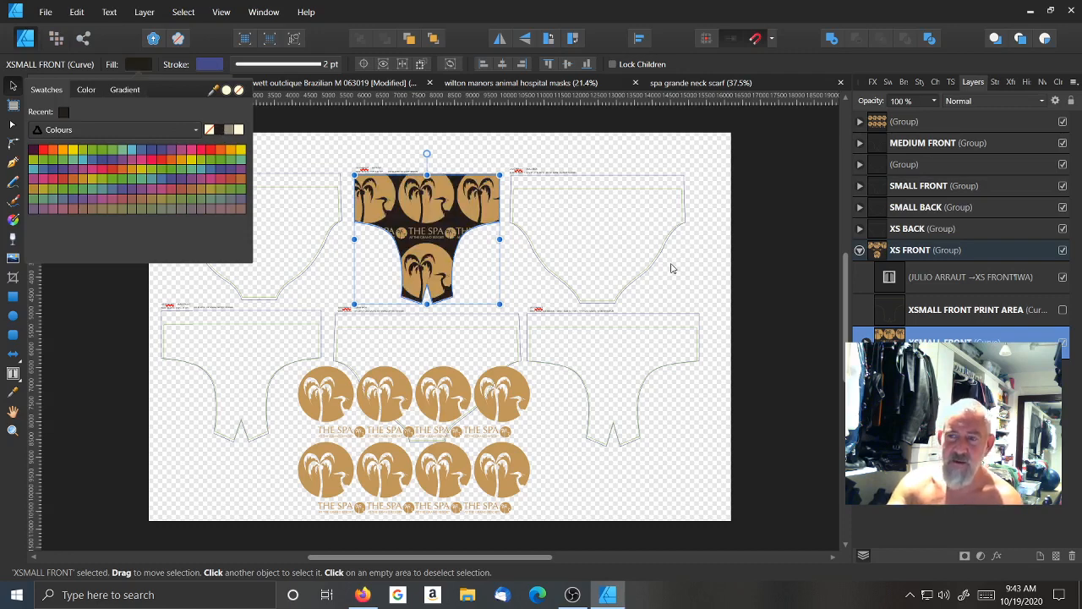
click(710, 505)
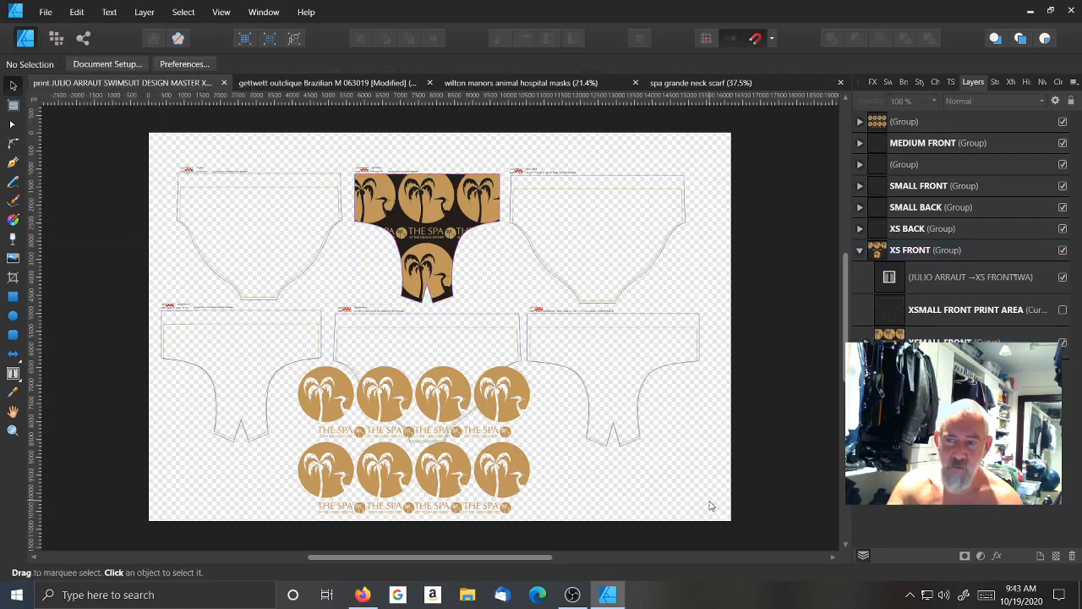
Duplicate the palm logo group, then collapse the XS FRONT group and expand the XS BACK group
click(393, 423)
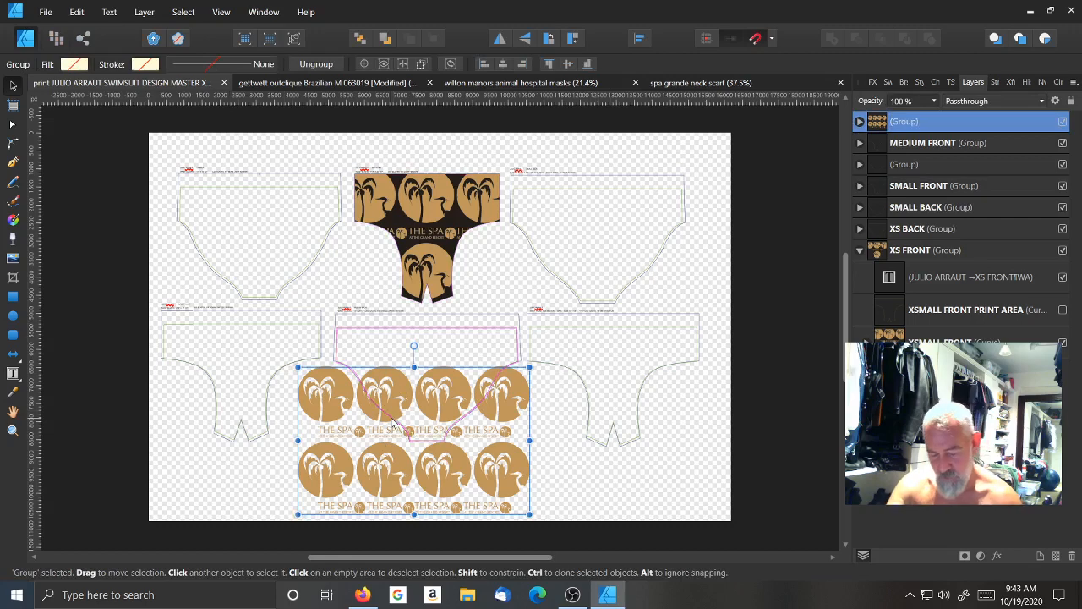
key(ctrl+j)
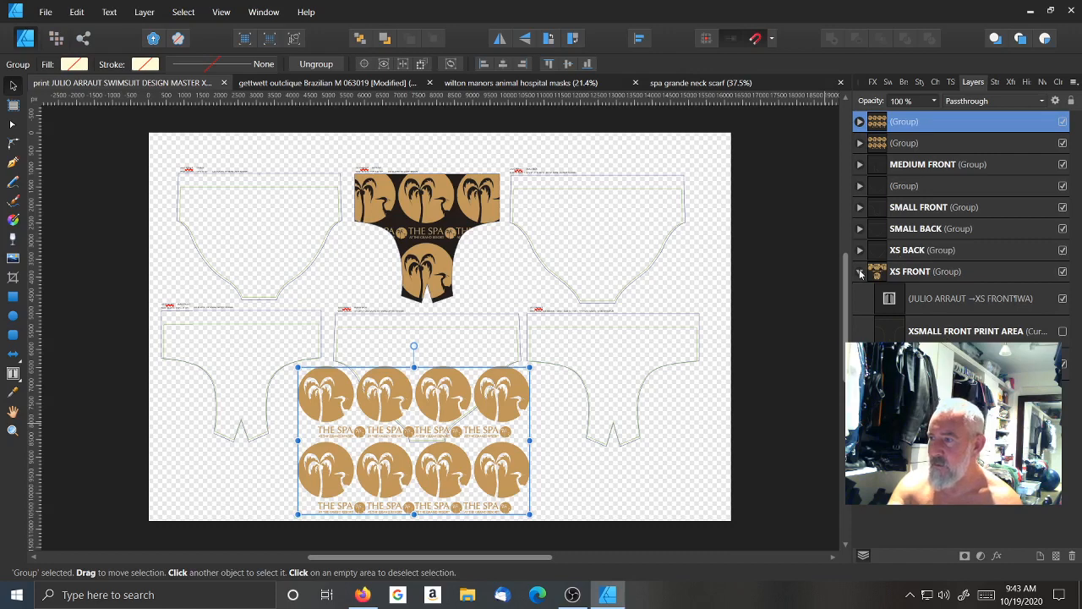
click(860, 272)
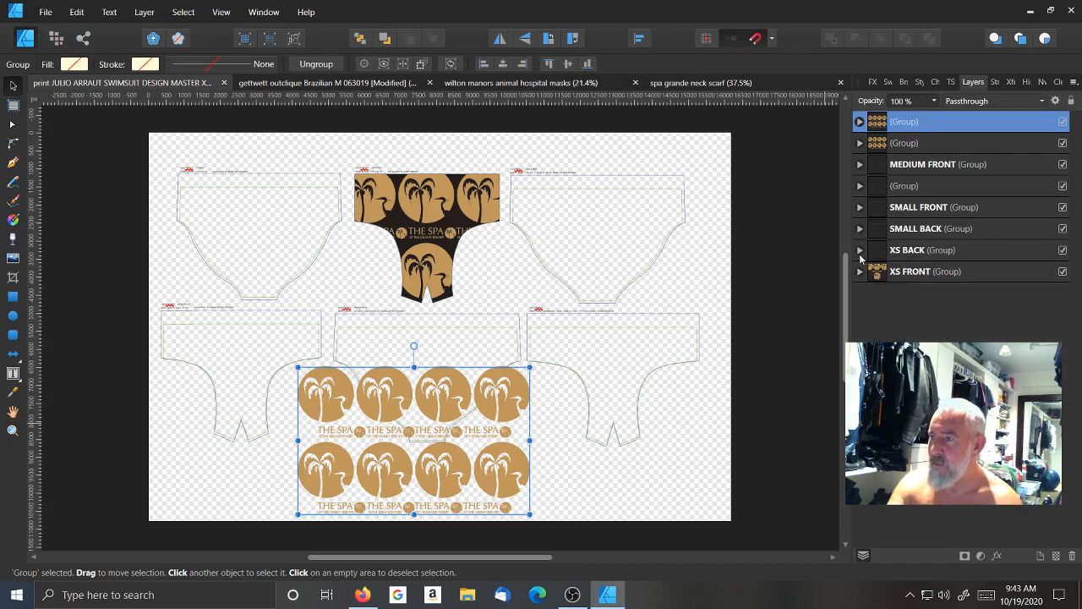
click(860, 251)
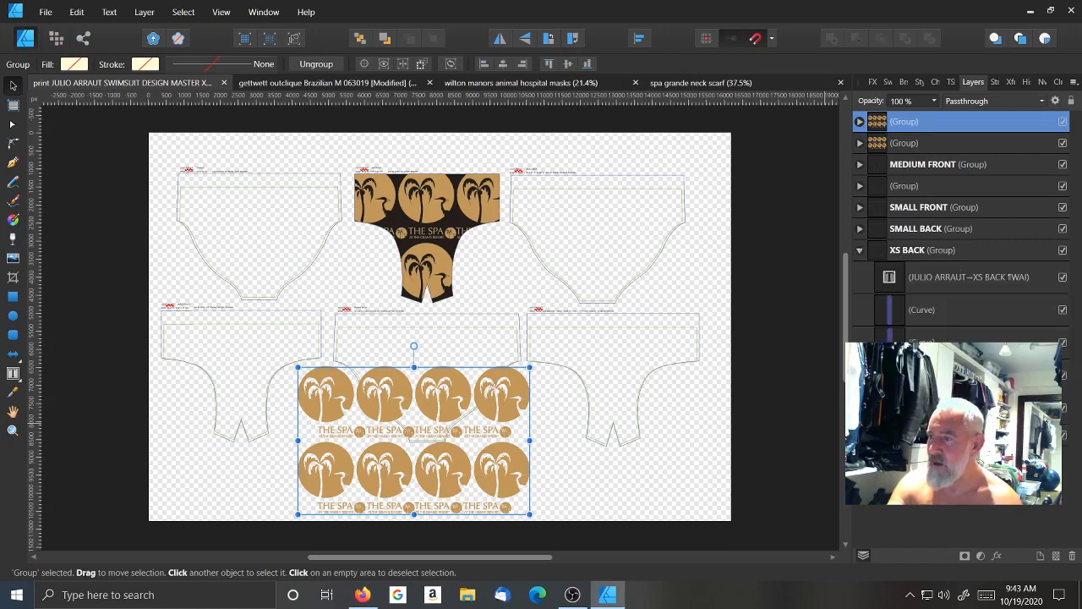
Identify the curves in the XS BACK group and hide its XSMALL BACK PRINT AREA curve
click(923, 311)
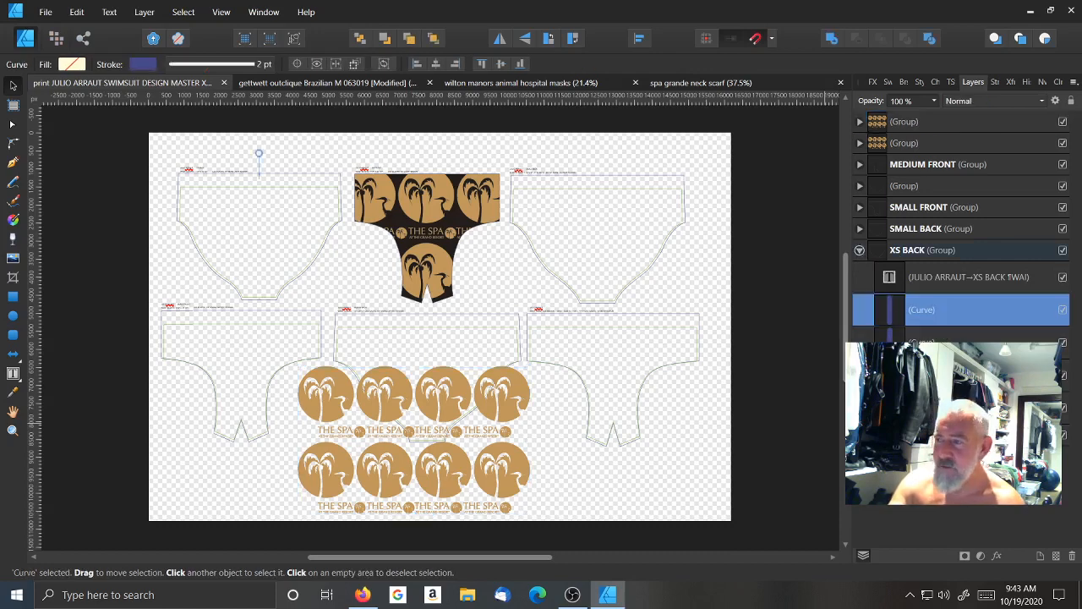
click(923, 345)
click(944, 314)
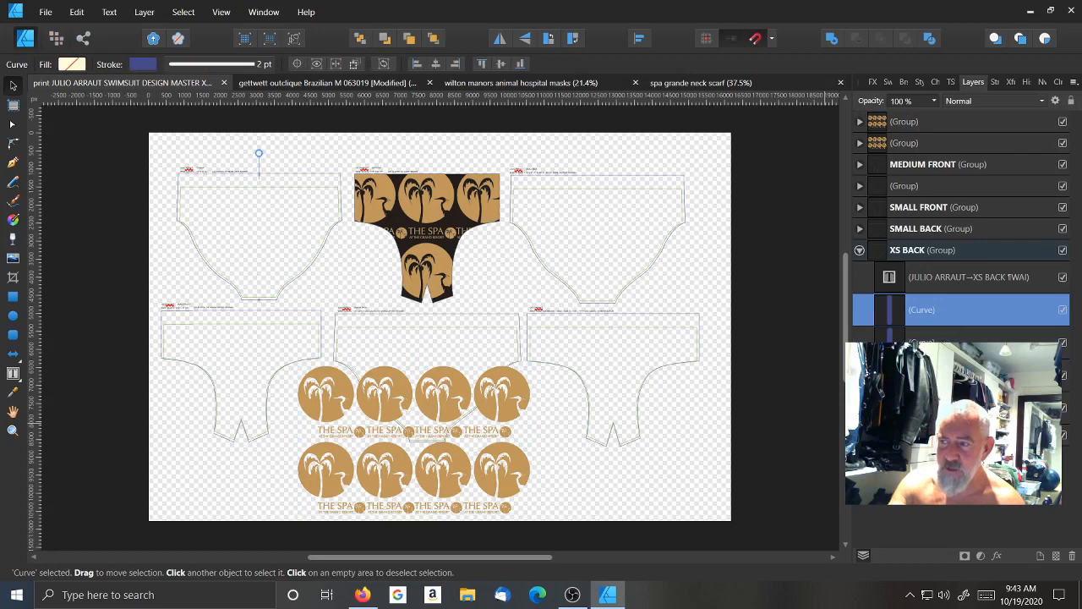
click(928, 345)
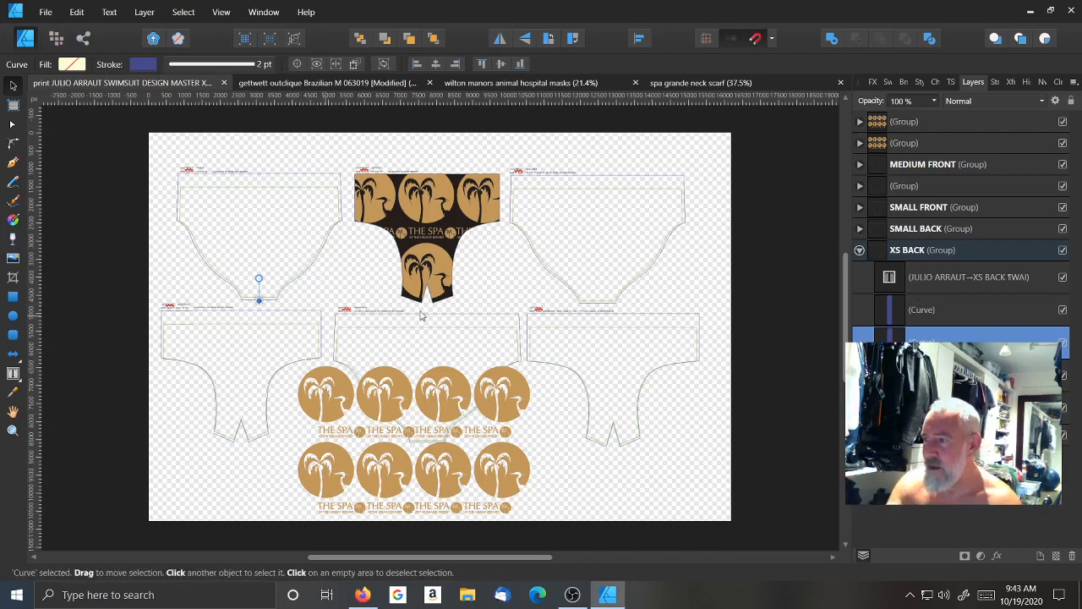
click(931, 375)
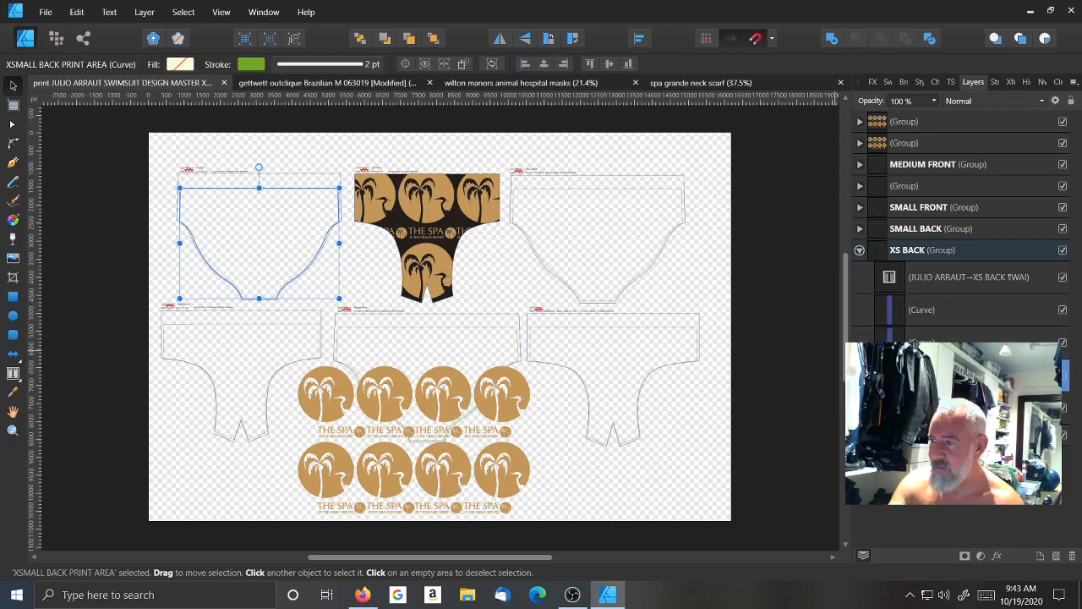
click(931, 407)
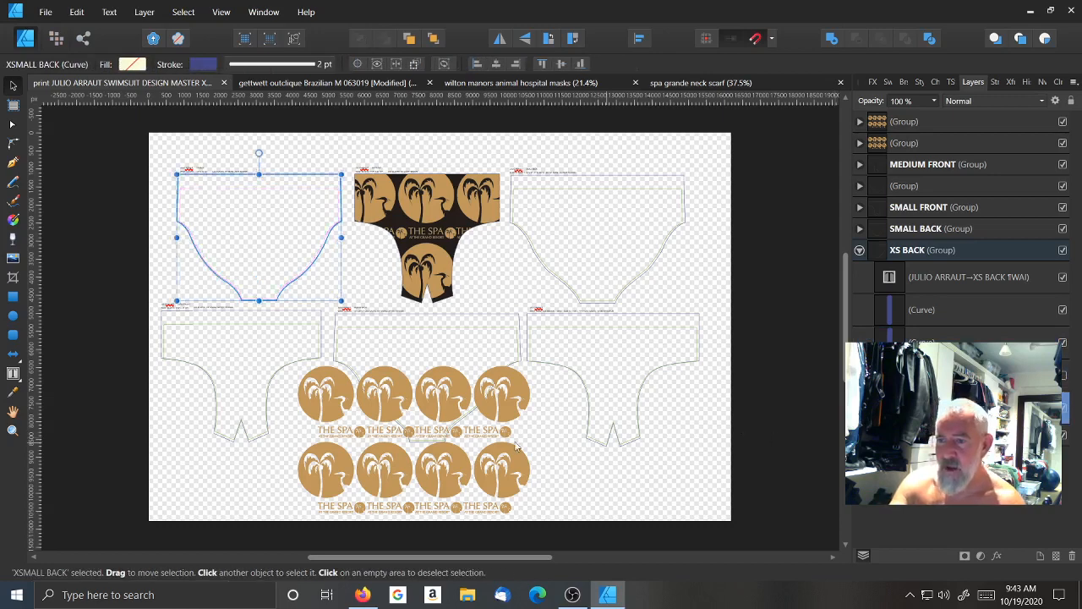
Nest the duplicated palm logo group inside the XSMALL BACK curve and center it over the XS back piece
click(442, 488)
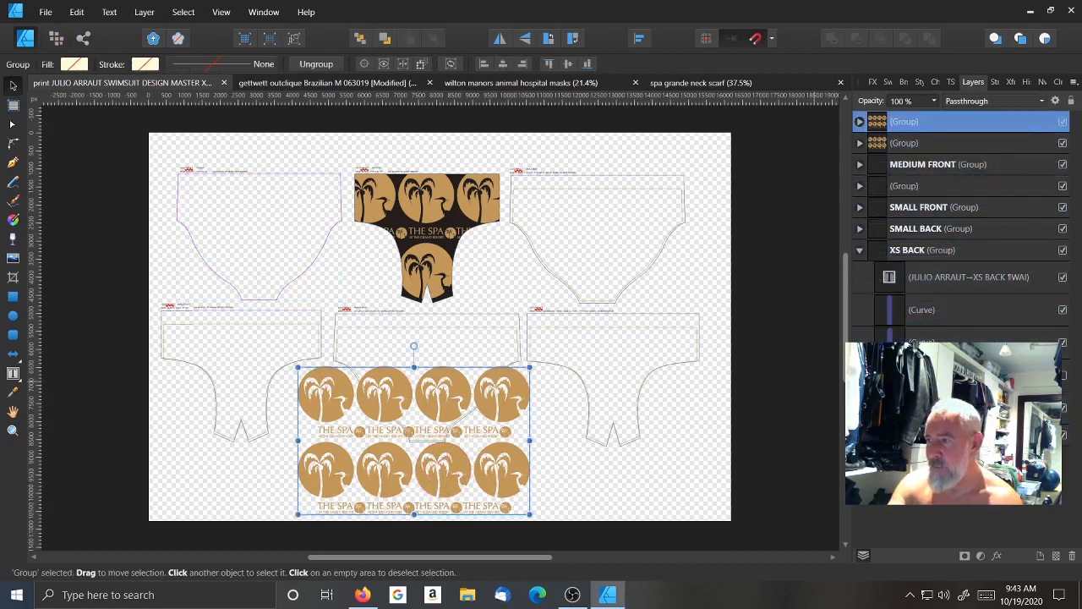
scroll(960, 228, down, 1)
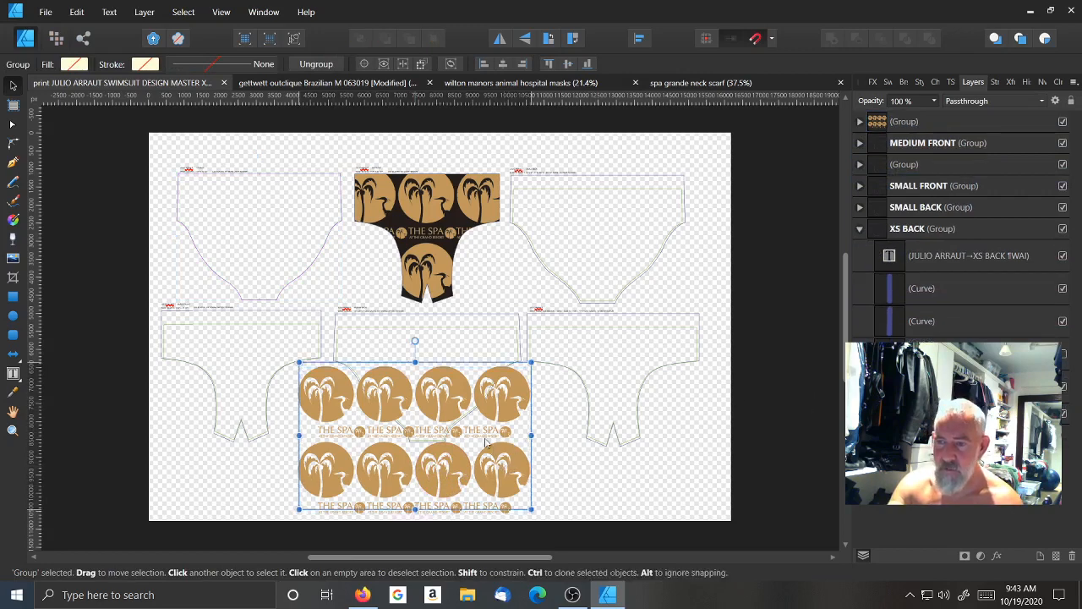
drag(507, 469, 344, 277)
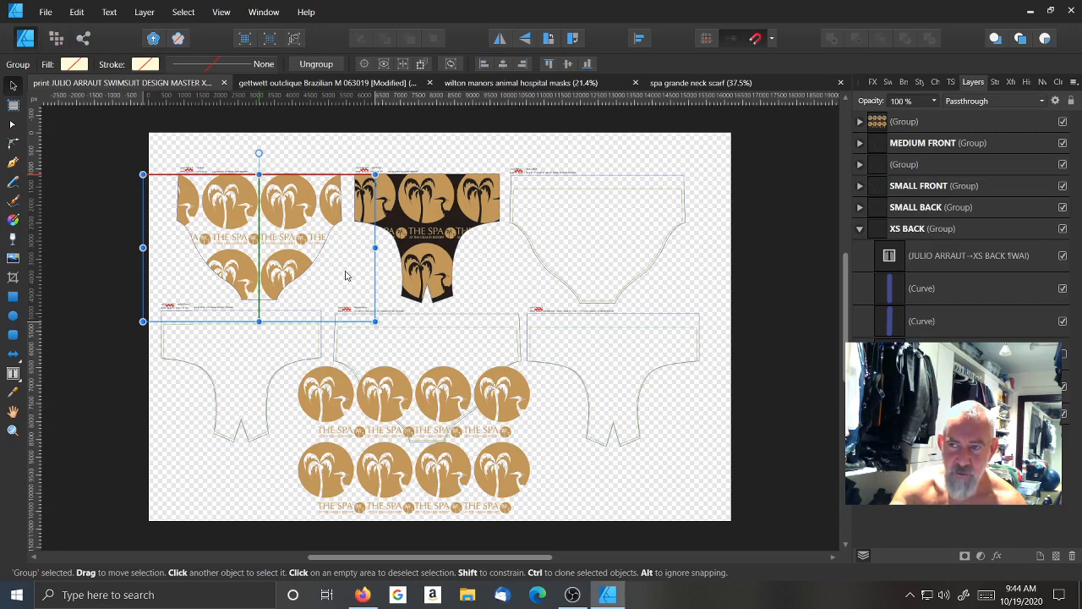
drag(345, 275, 345, 275)
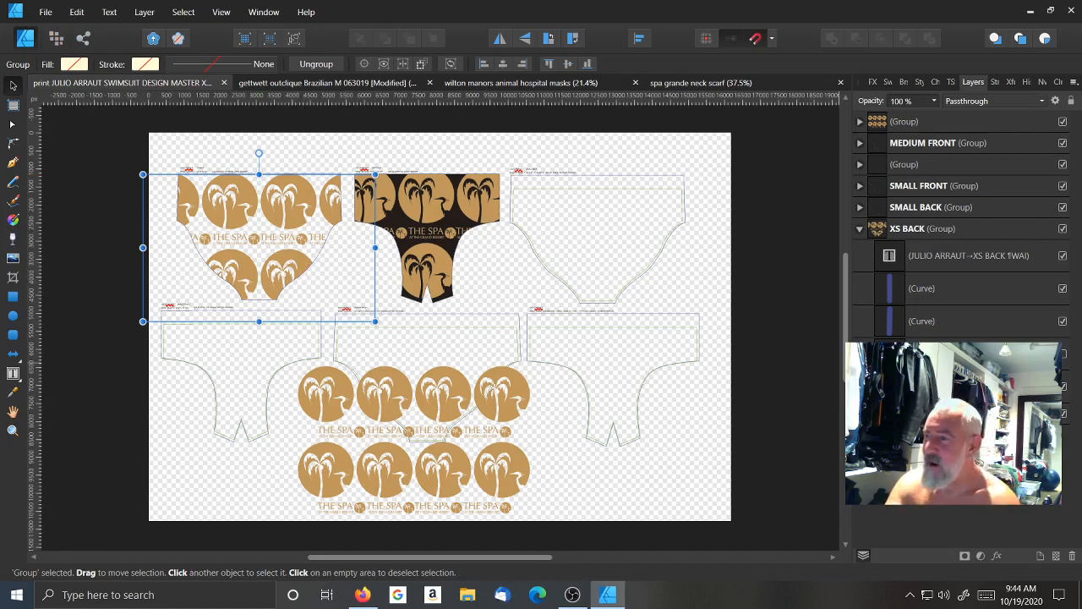
Fill the XSMALL BACK curve with black behind its nested palm logos
click(948, 386)
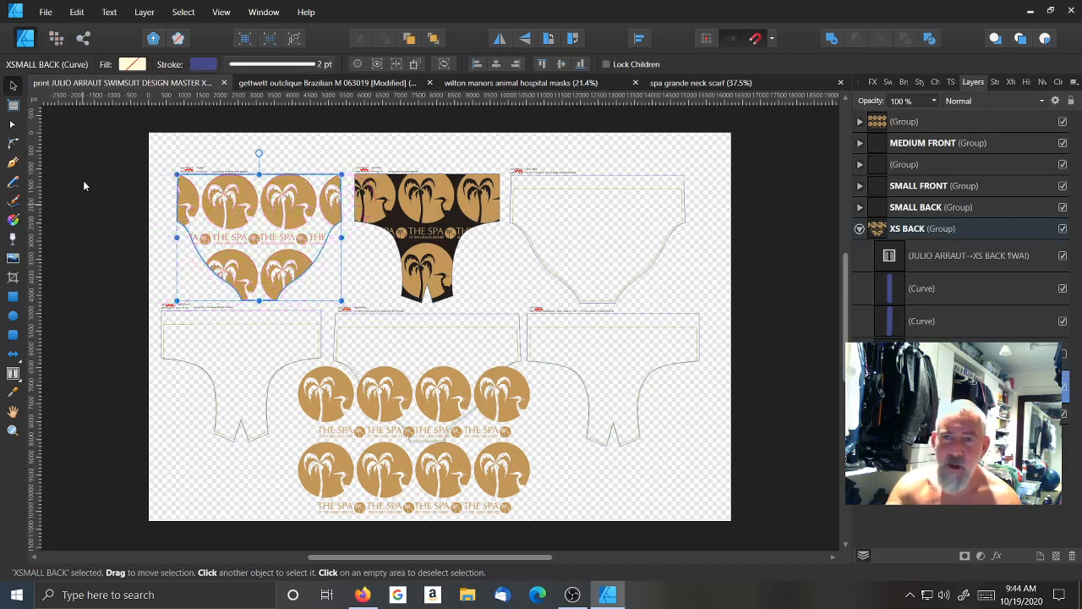
click(131, 67)
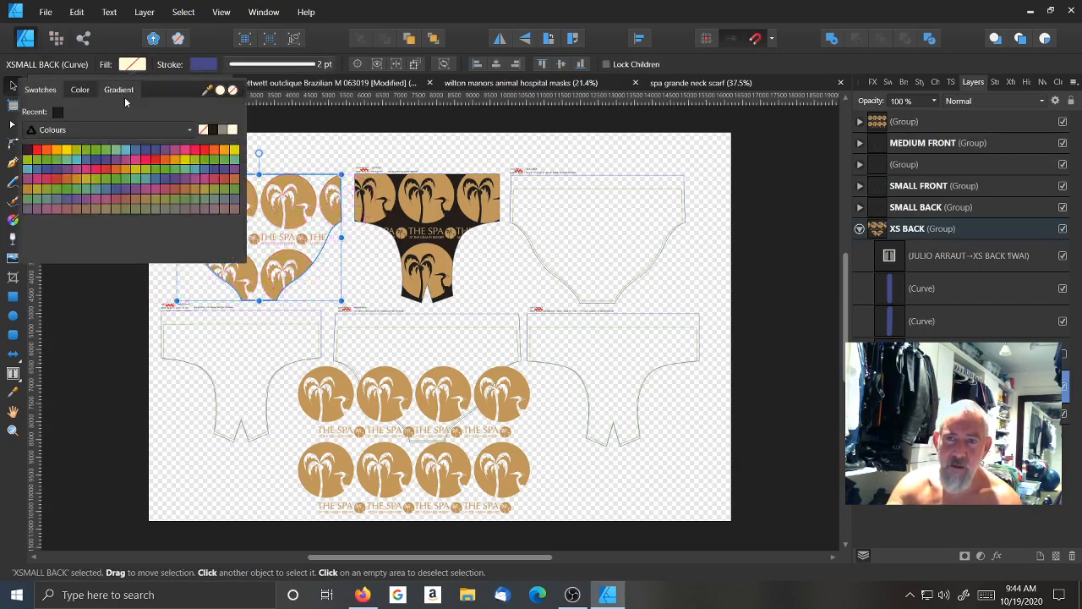
click(211, 131)
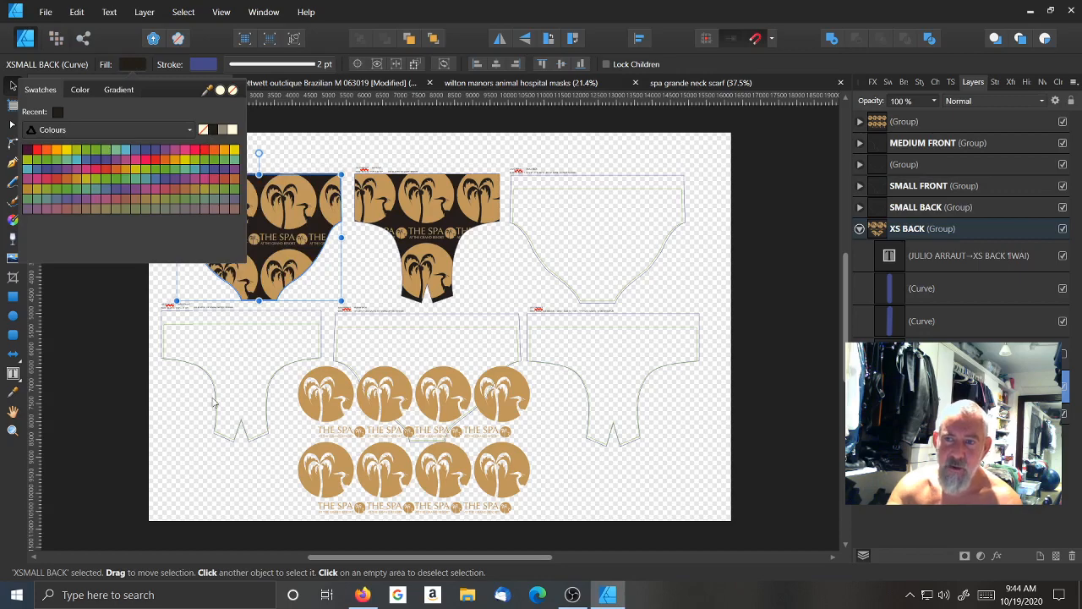
click(946, 526)
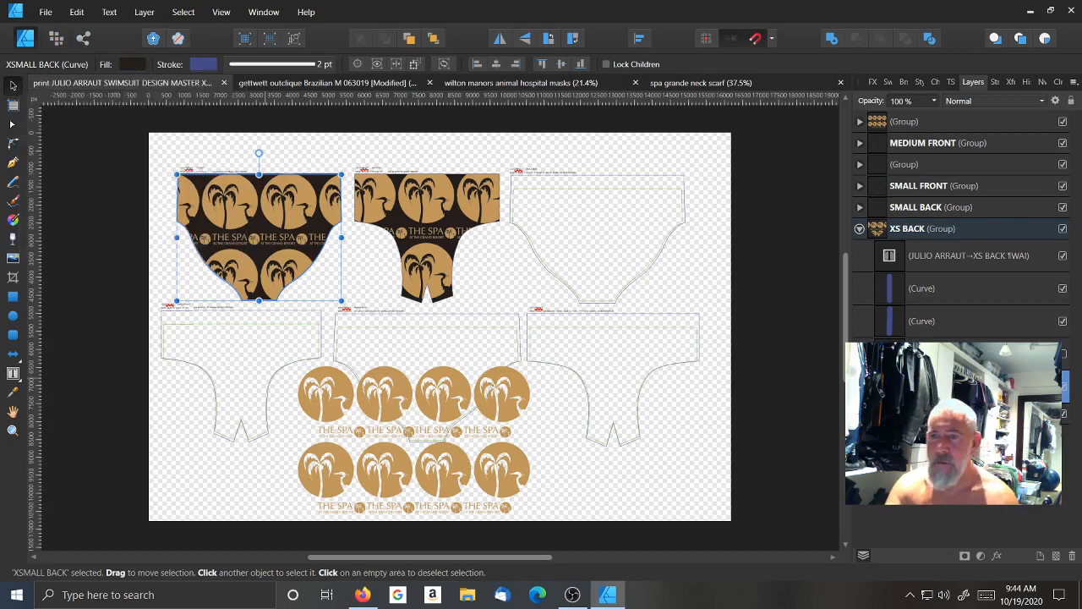
click(541, 187)
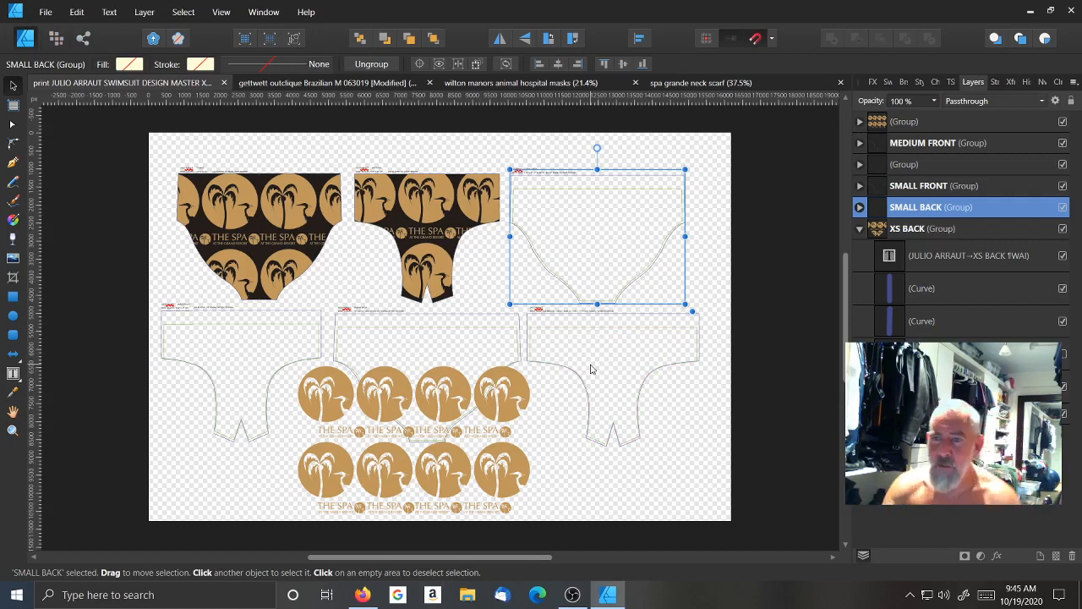
click(319, 216)
click(414, 214)
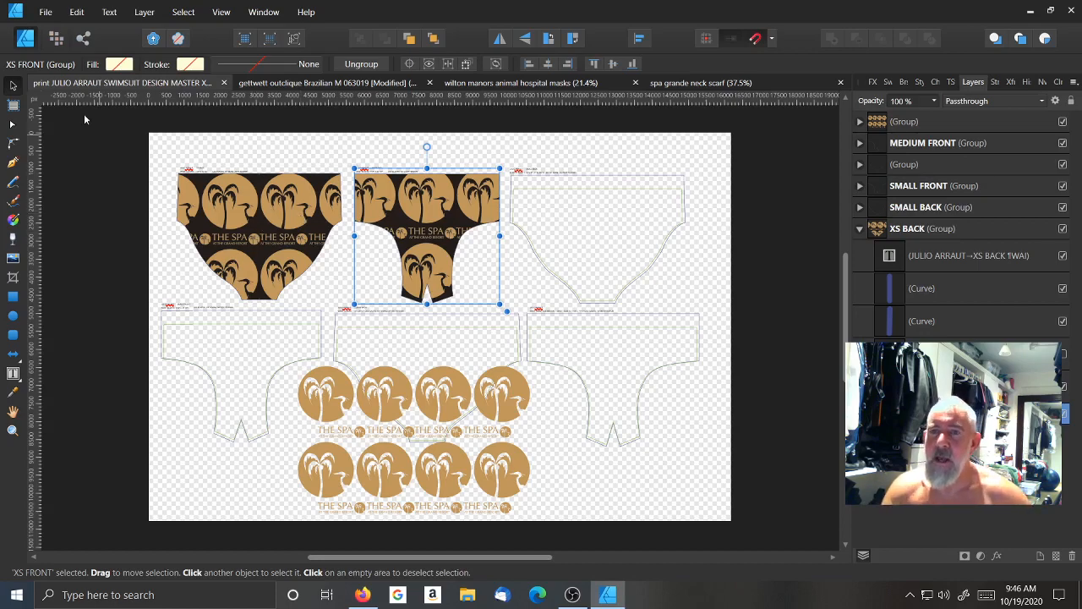
Create a new document from the Fabric 60 x 26 preset with the page height set to 36 in
click(48, 17)
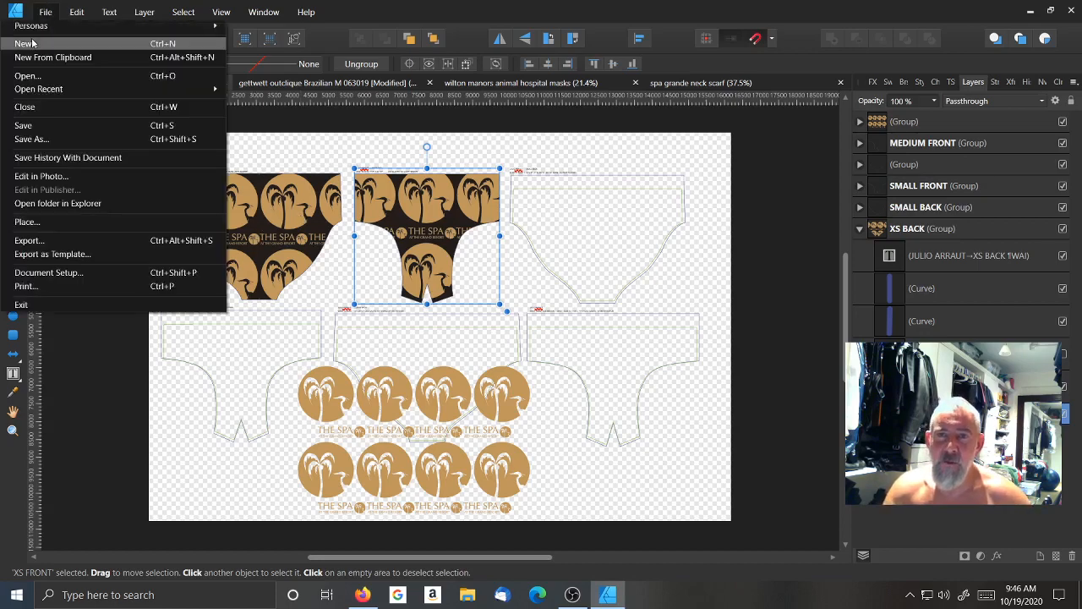
click(28, 43)
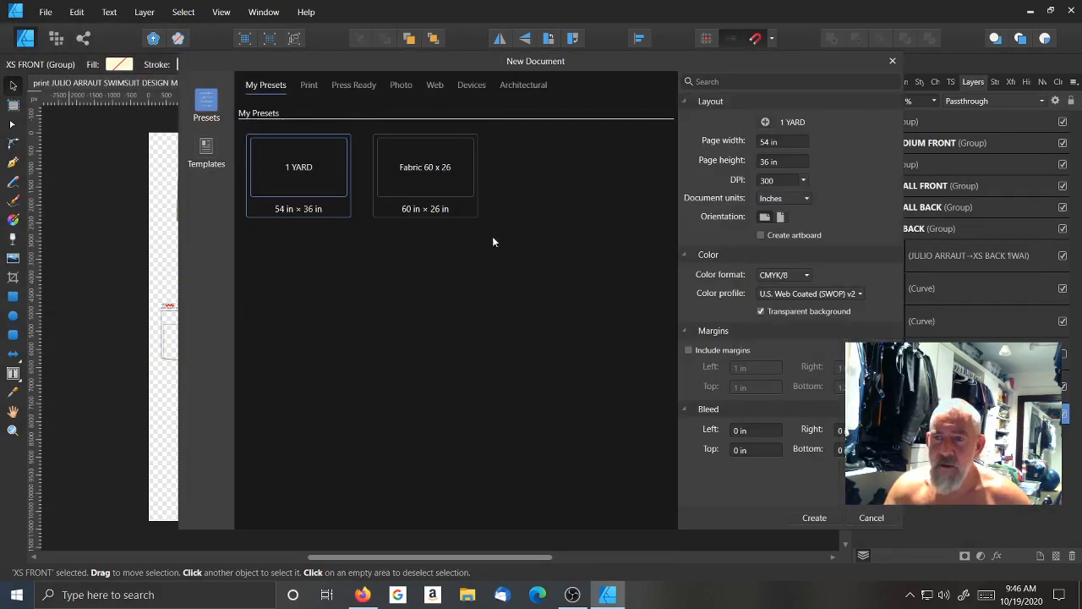
click(440, 172)
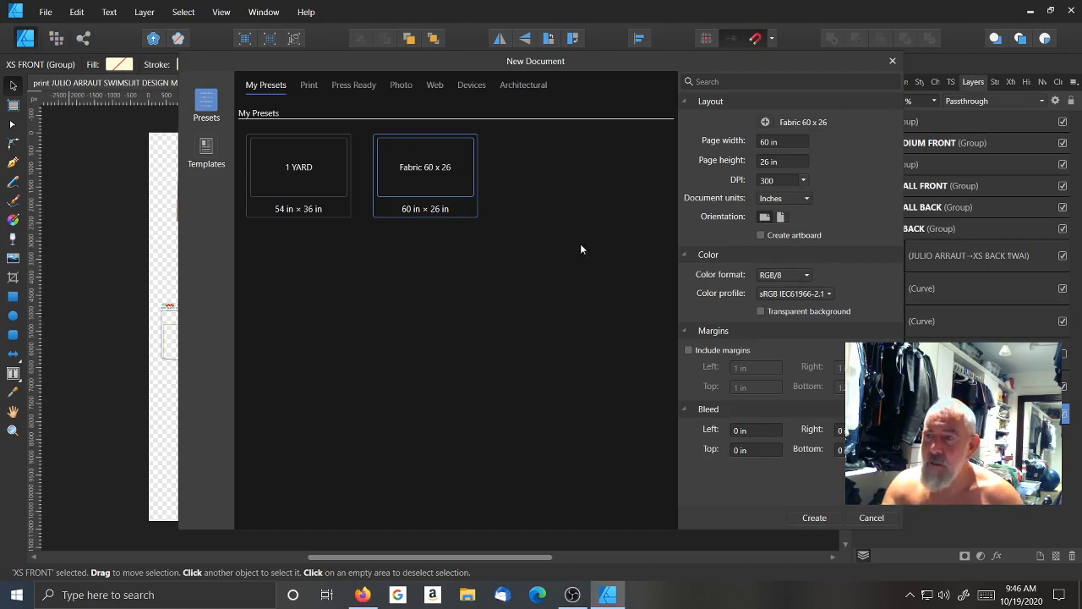
click(771, 163)
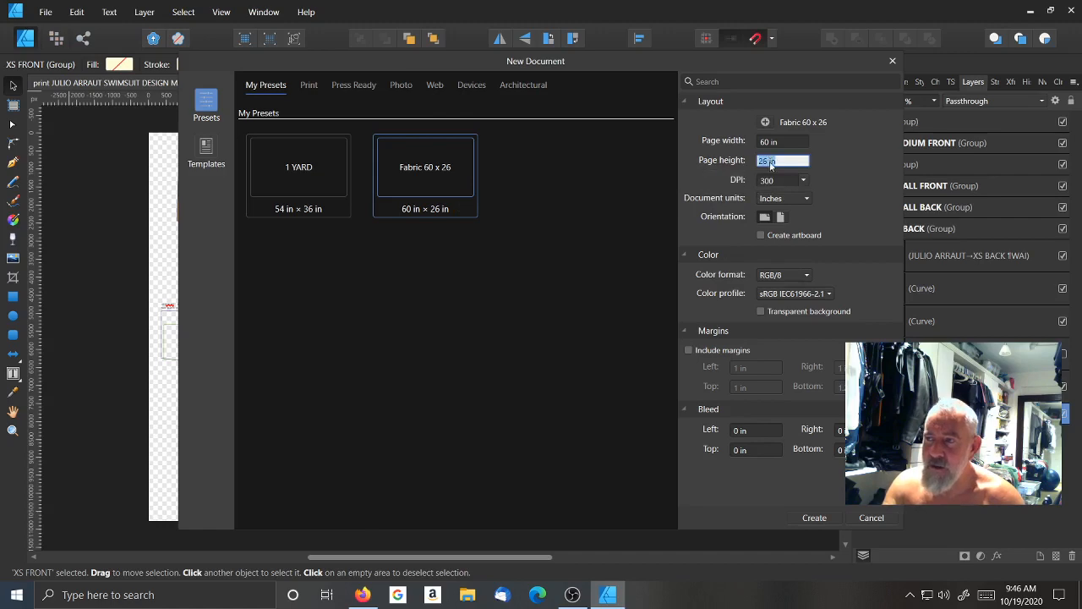
text(36)
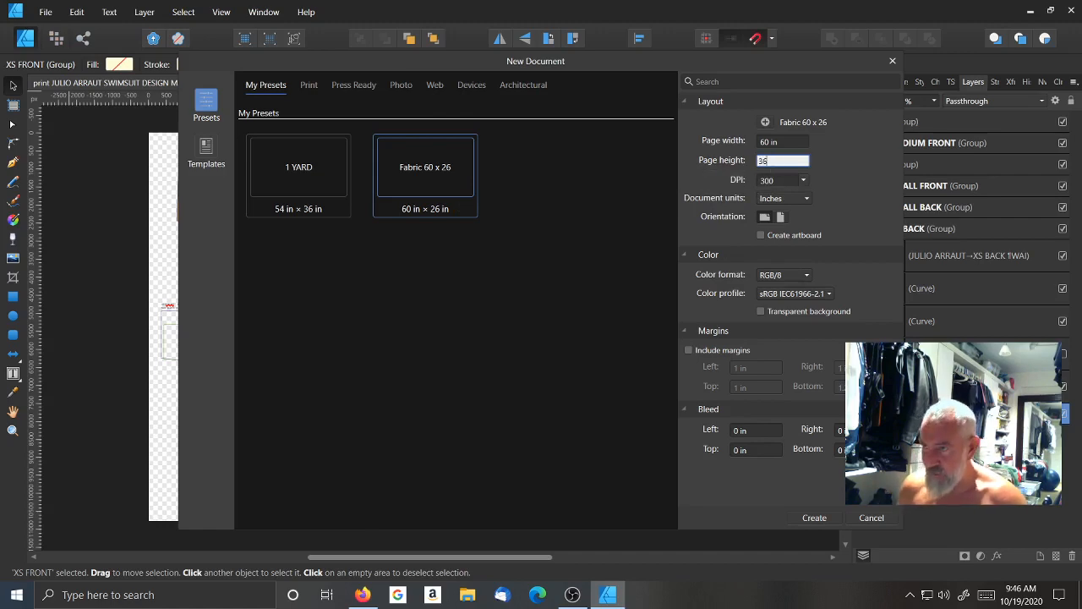
click(817, 517)
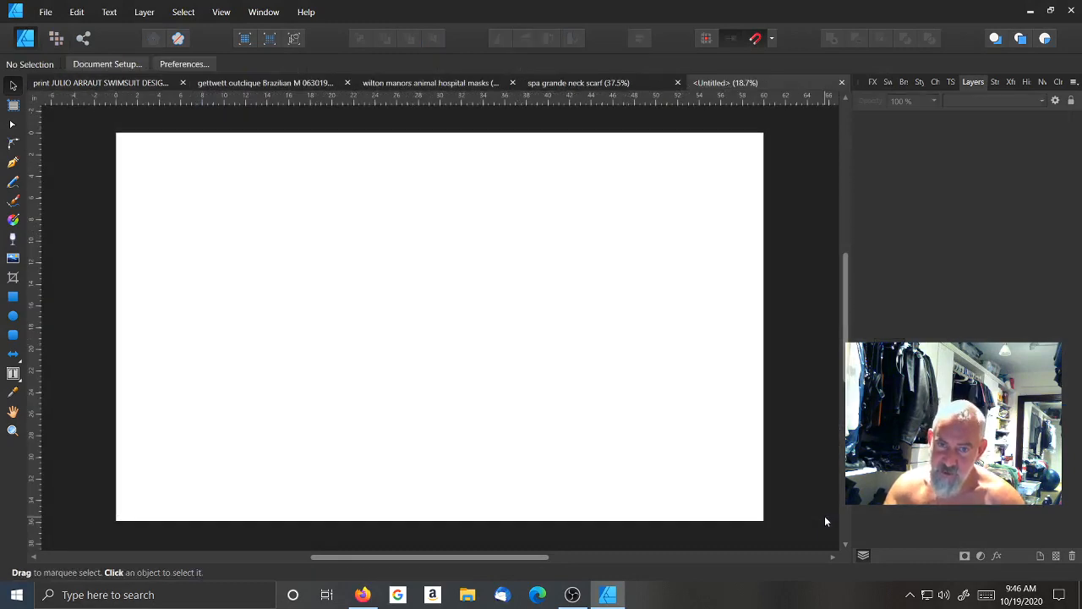
Copy the XS BACK group from the print swimsuit master into the new document and place it near the page's upper-left corner
click(117, 82)
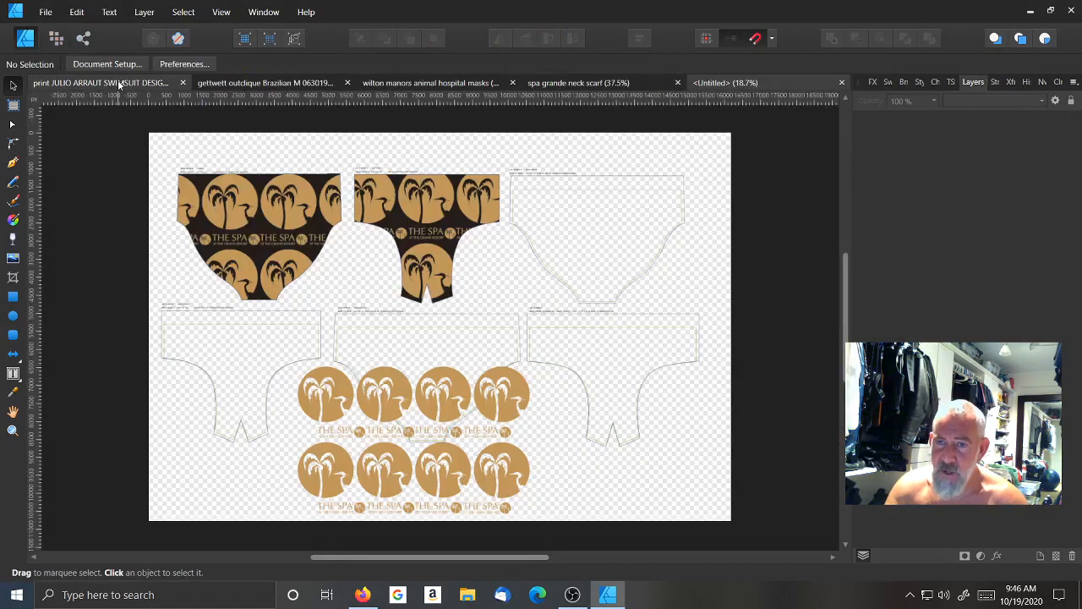
click(200, 253)
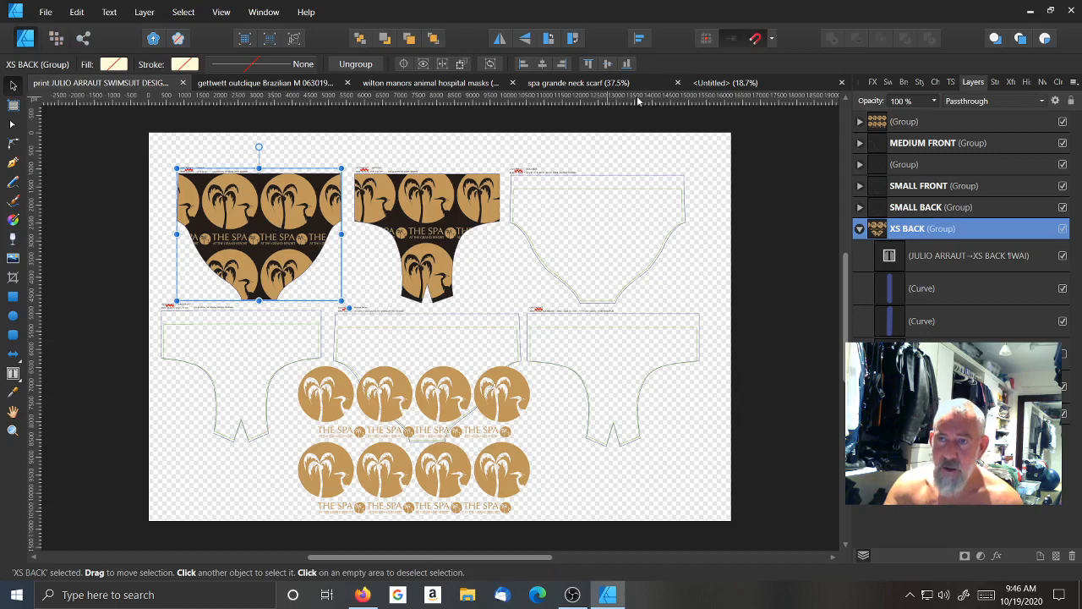
click(699, 85)
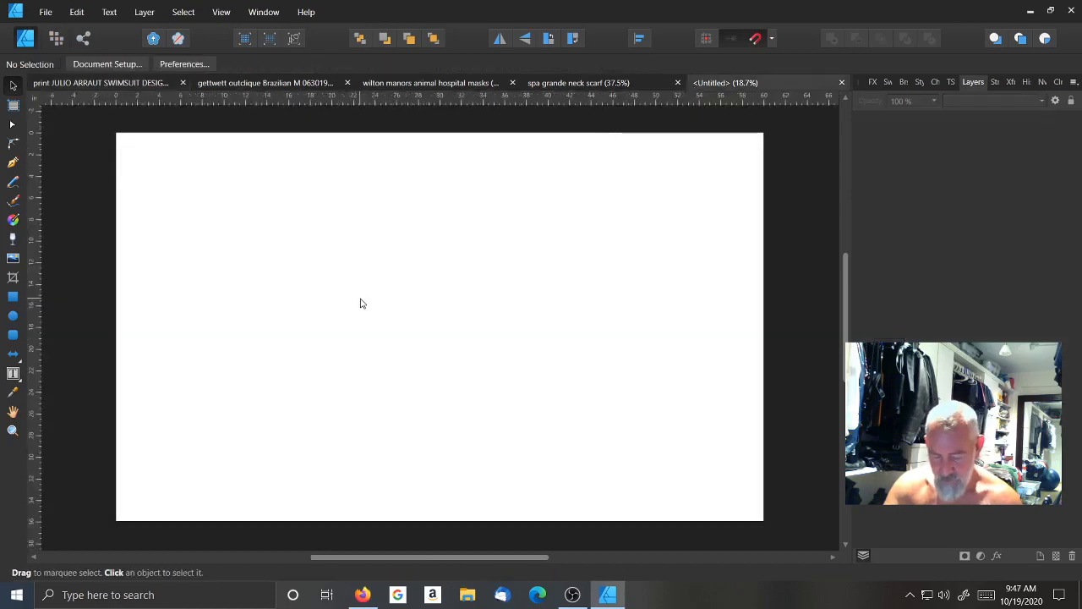
key(ctrl+v)
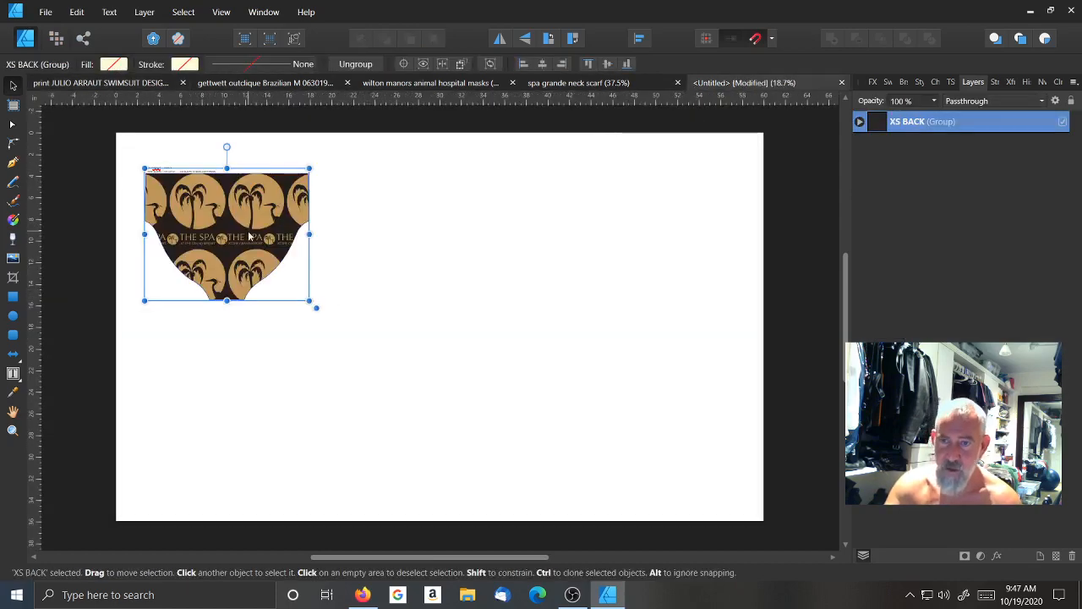
drag(249, 237, 239, 216)
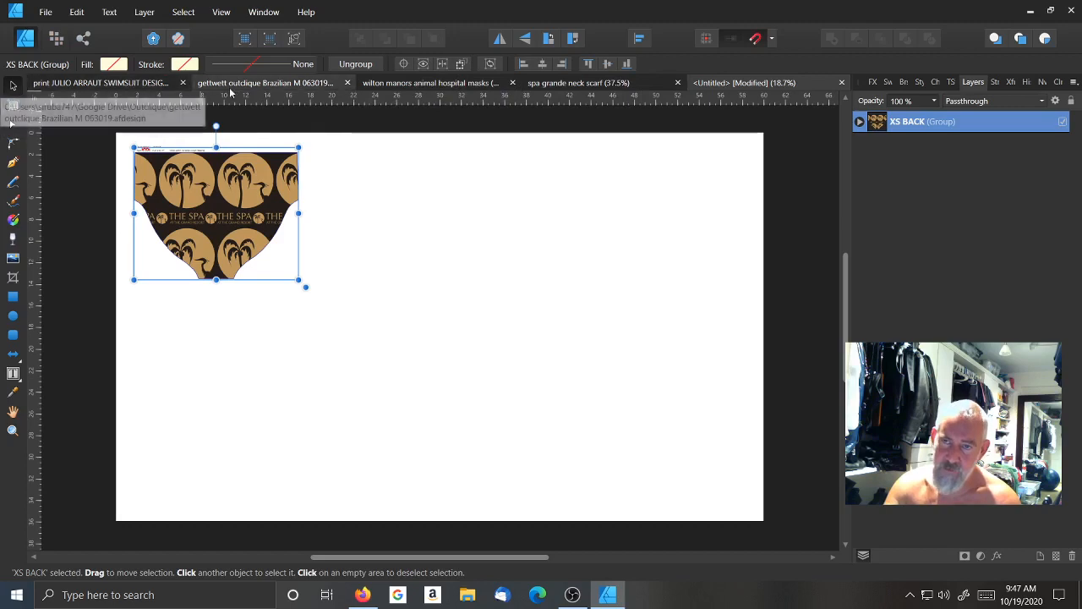
Copy the XS FRONT group from the print swimsuit master into the new document and place it beside the XS BACK piece
click(133, 84)
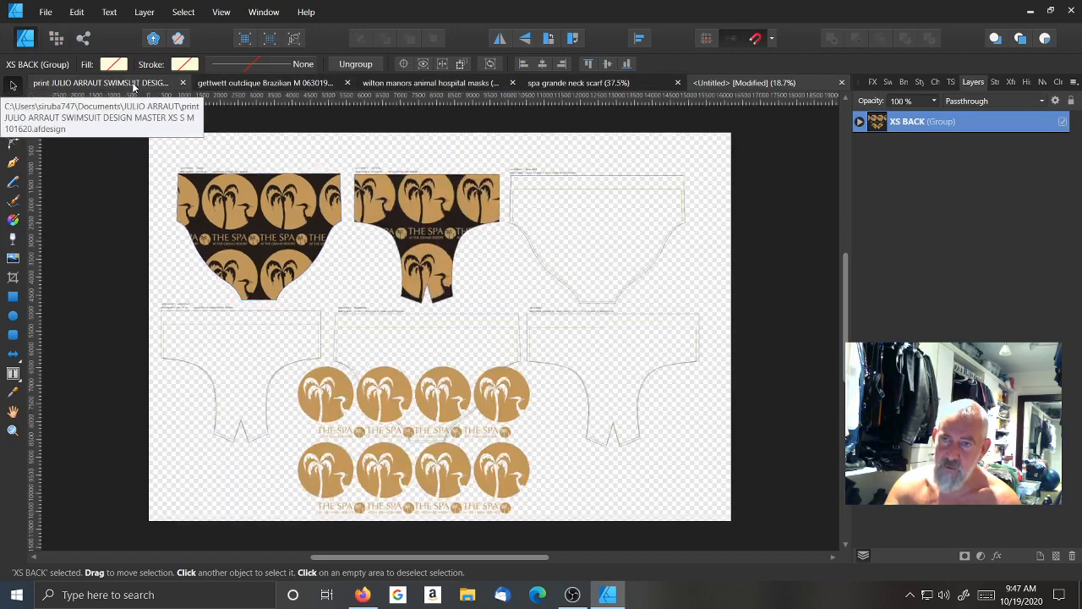
click(412, 231)
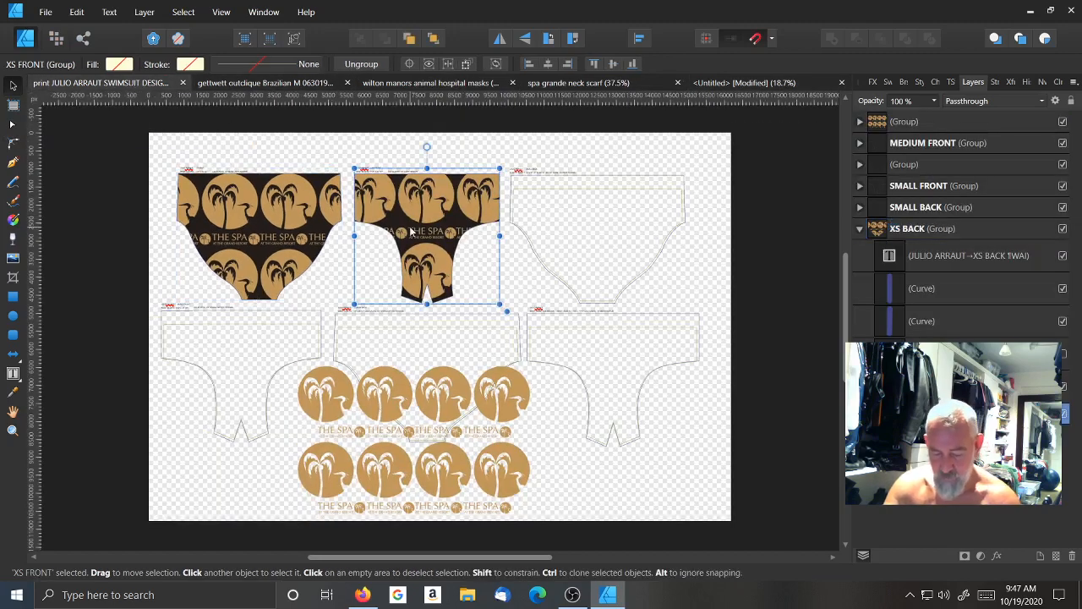
click(726, 83)
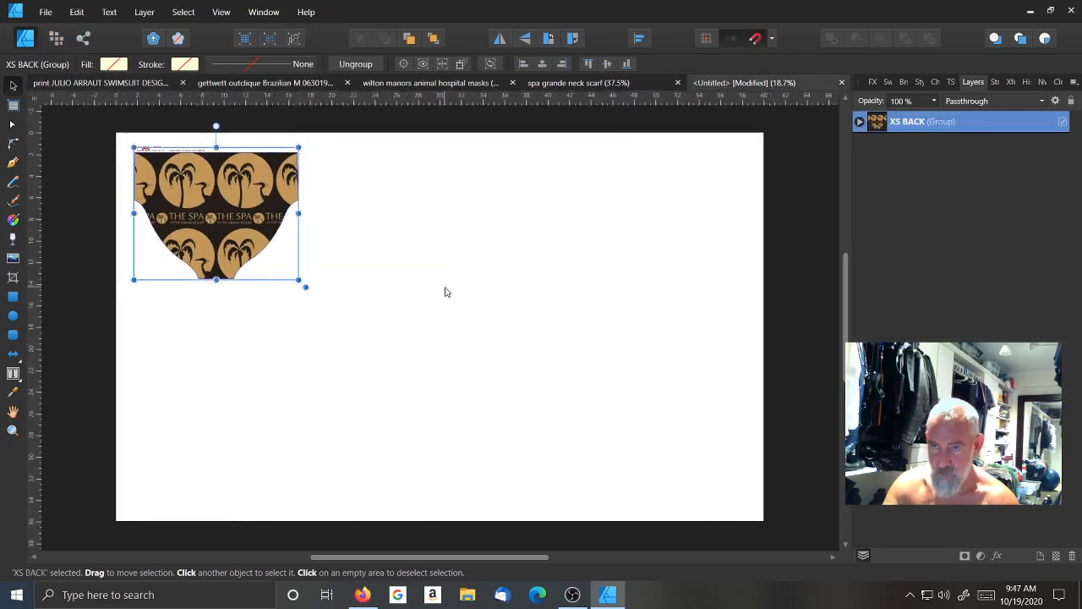
key(ctrl+v)
drag(390, 238, 380, 217)
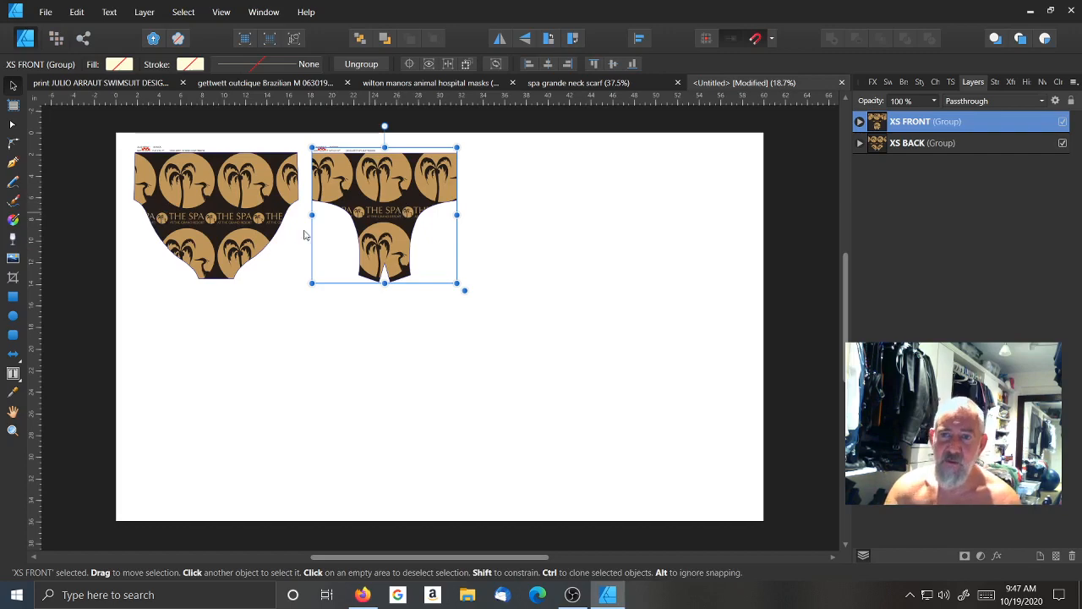
Add a vertical and a horizontal guide about 0.75 in inside the page's left and upper edges and align the XS BACK piece to both
click(206, 202)
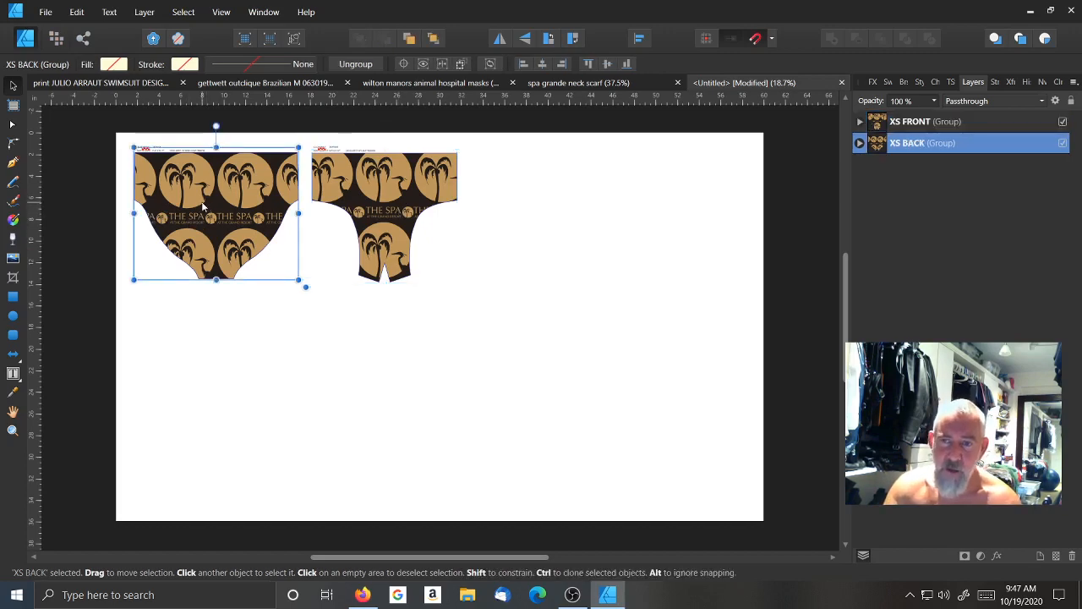
mouse_move(187, 206)
mouse_down()
mouse_move(199, 203)
mouse_move(180, 214)
mouse_up()
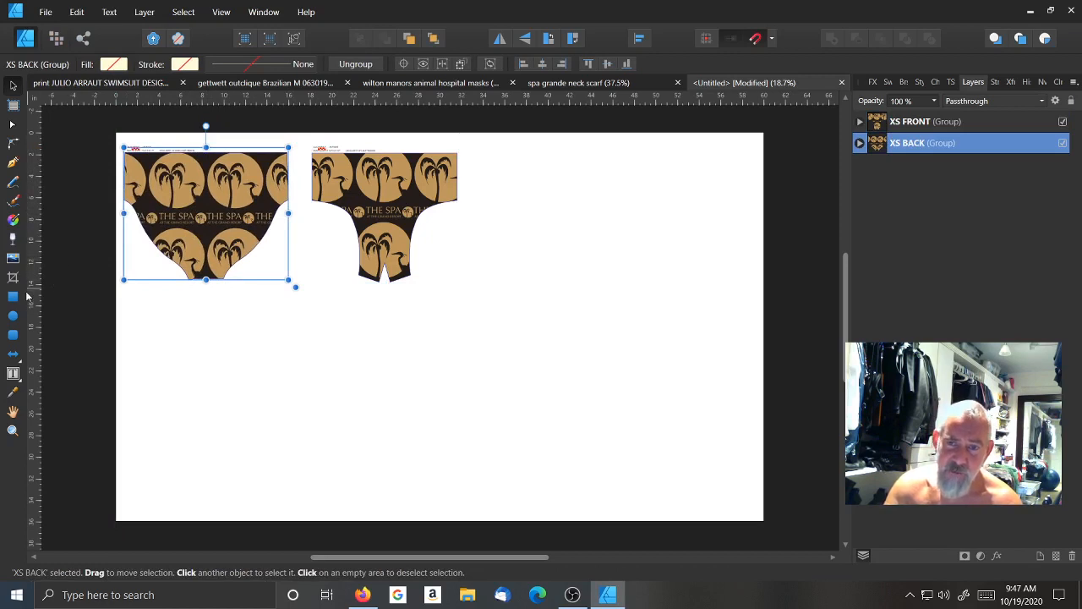
drag(32, 315, 120, 318)
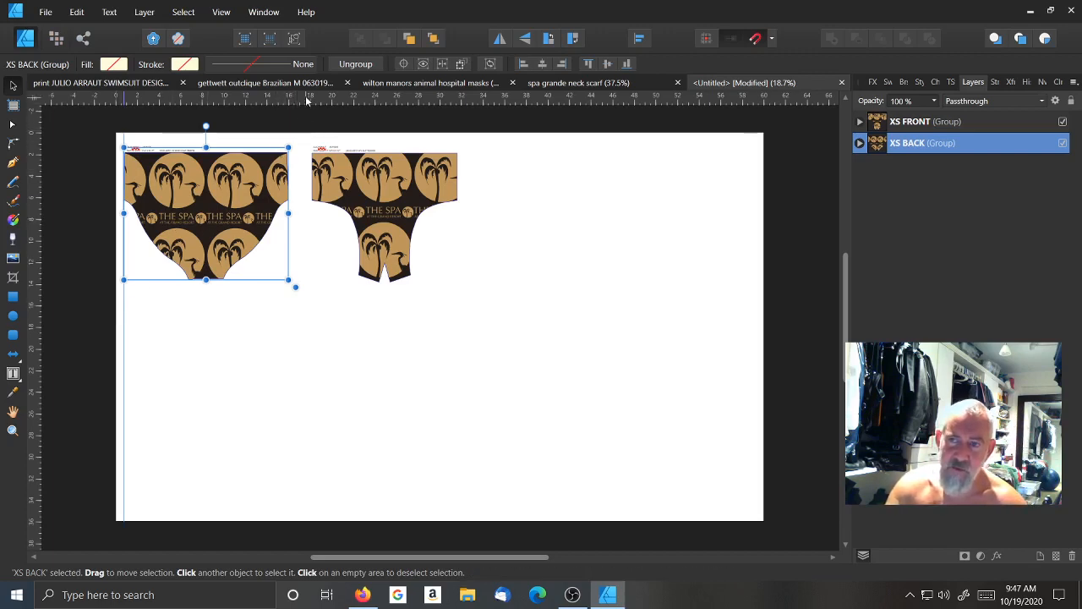
drag(307, 100, 311, 141)
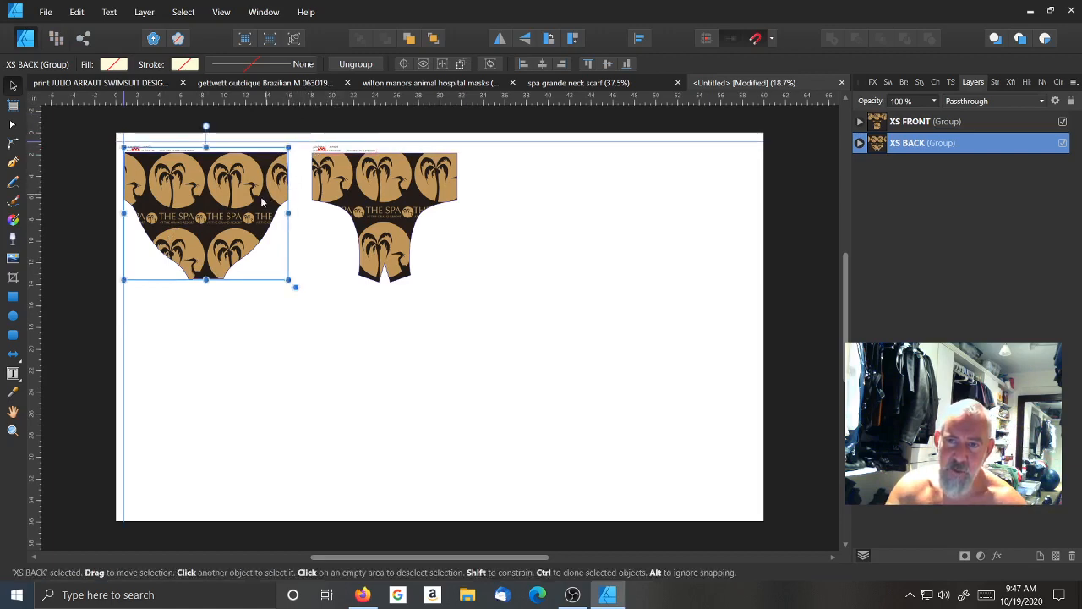
drag(259, 198, 269, 194)
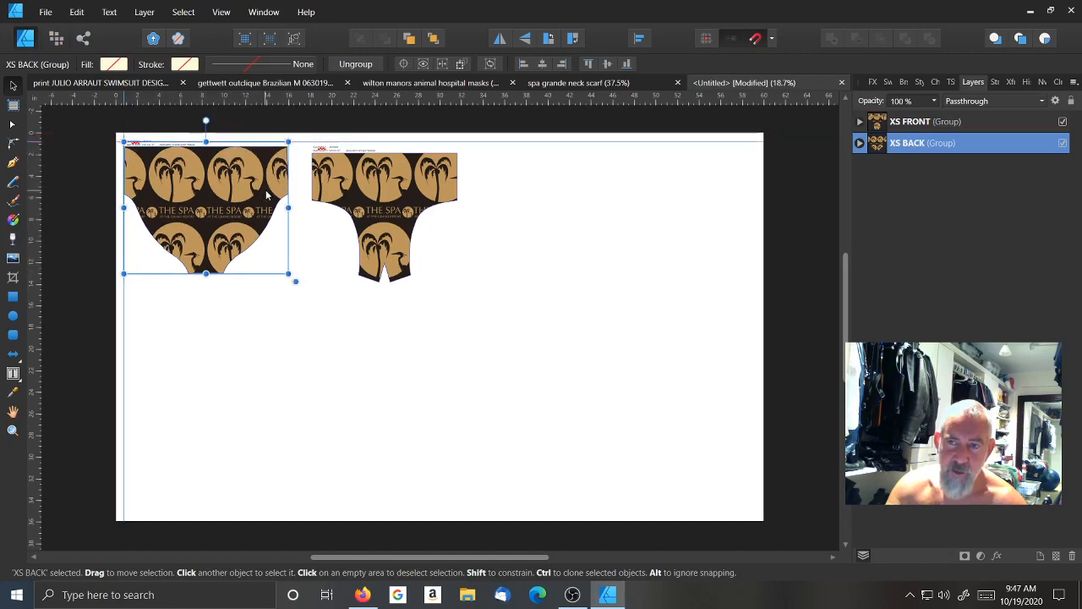
Rotate the XS FRONT piece 180 degrees and fit it closely against the XS BACK piece along the upper guide
click(395, 195)
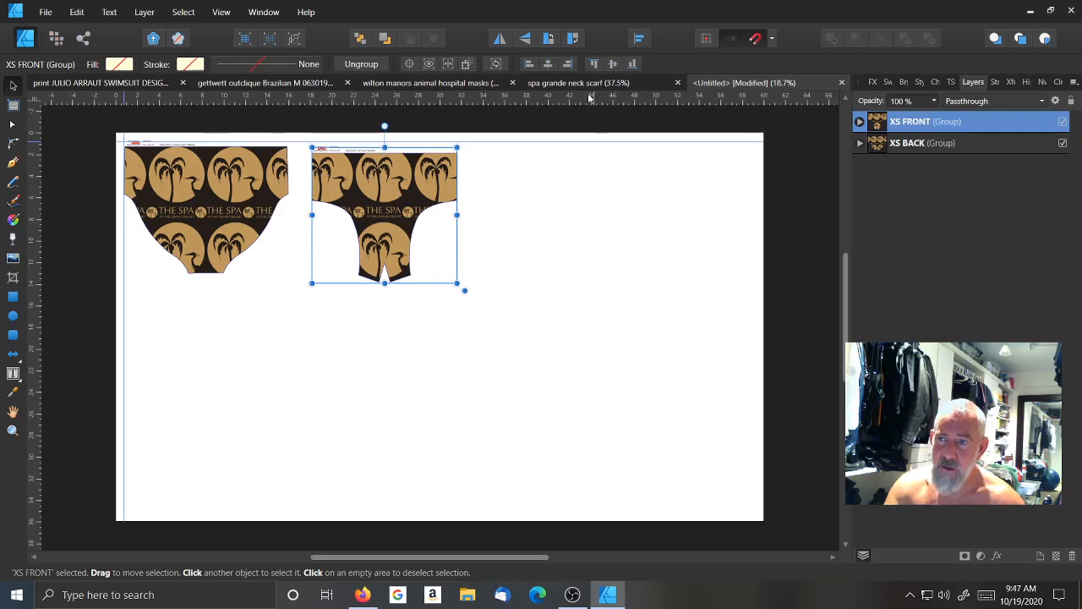
click(574, 40)
click(575, 40)
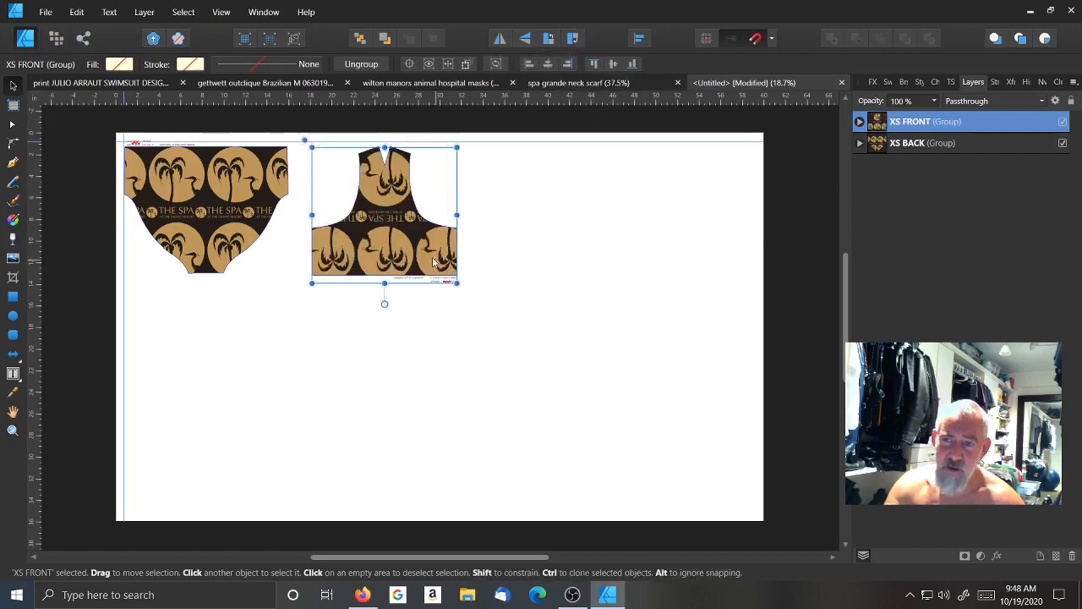
drag(428, 258, 388, 258)
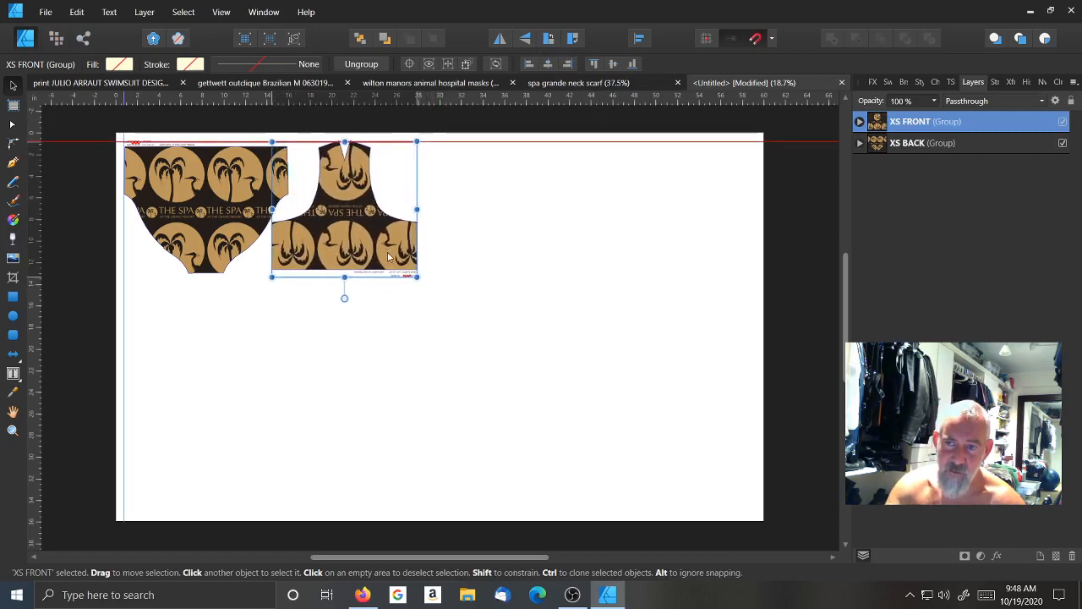
click(438, 401)
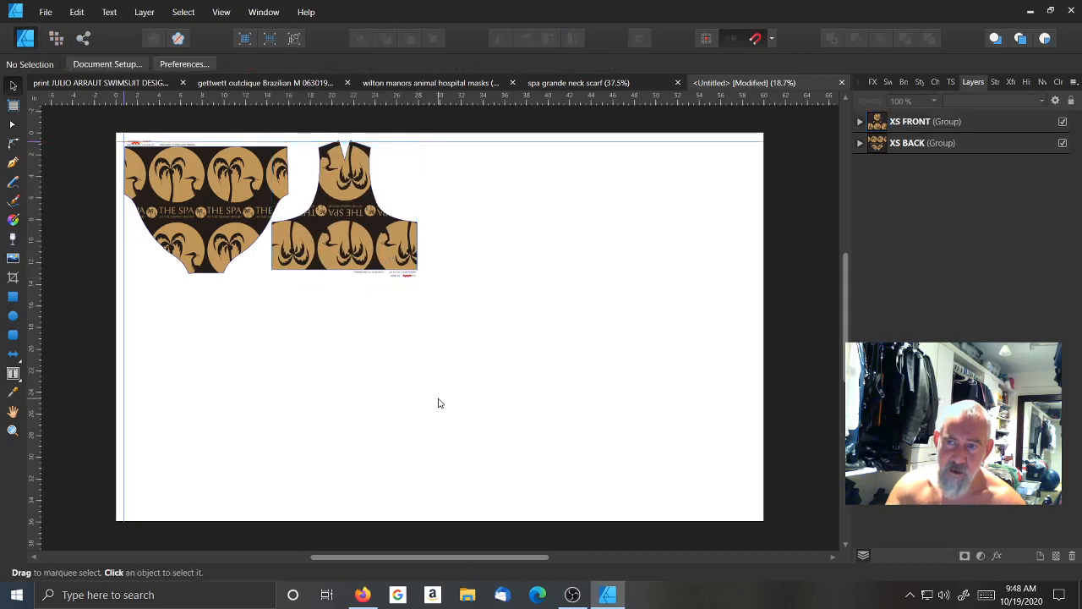
Duplicate the XS BACK piece and the inverted XS FRONT piece to the right, extending the row to four interlocking pieces
click(225, 229)
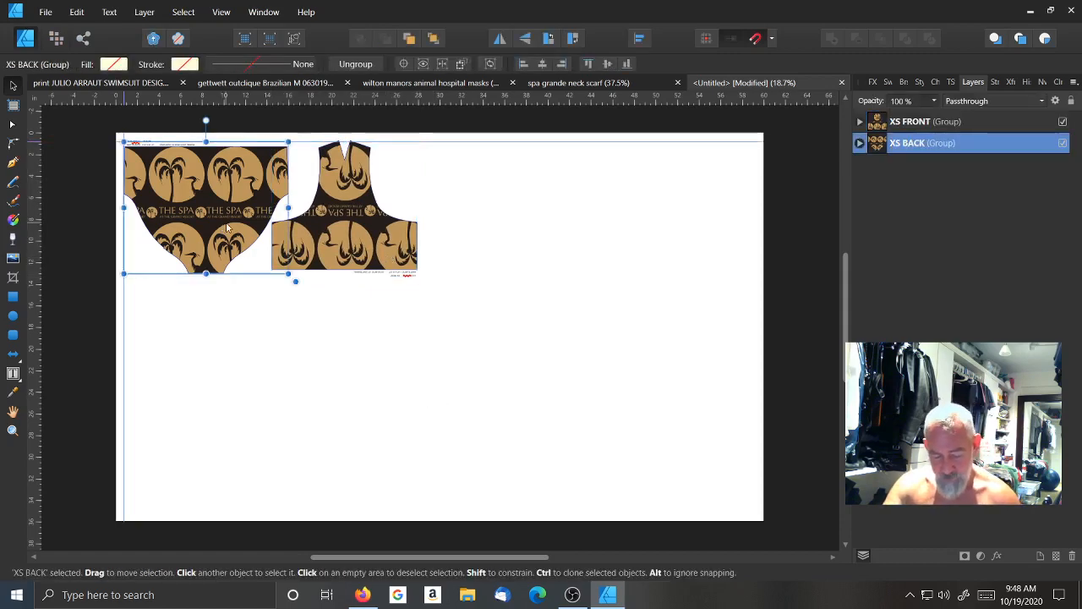
ctrl+drag(226, 228, 510, 232)
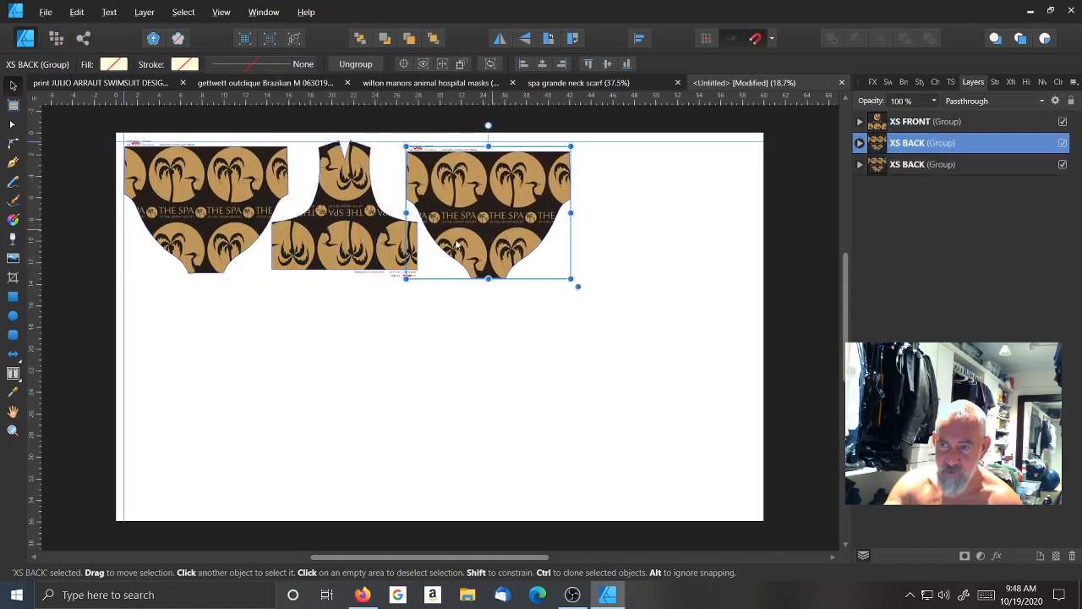
click(354, 252)
ctrl+drag(353, 252, 637, 251)
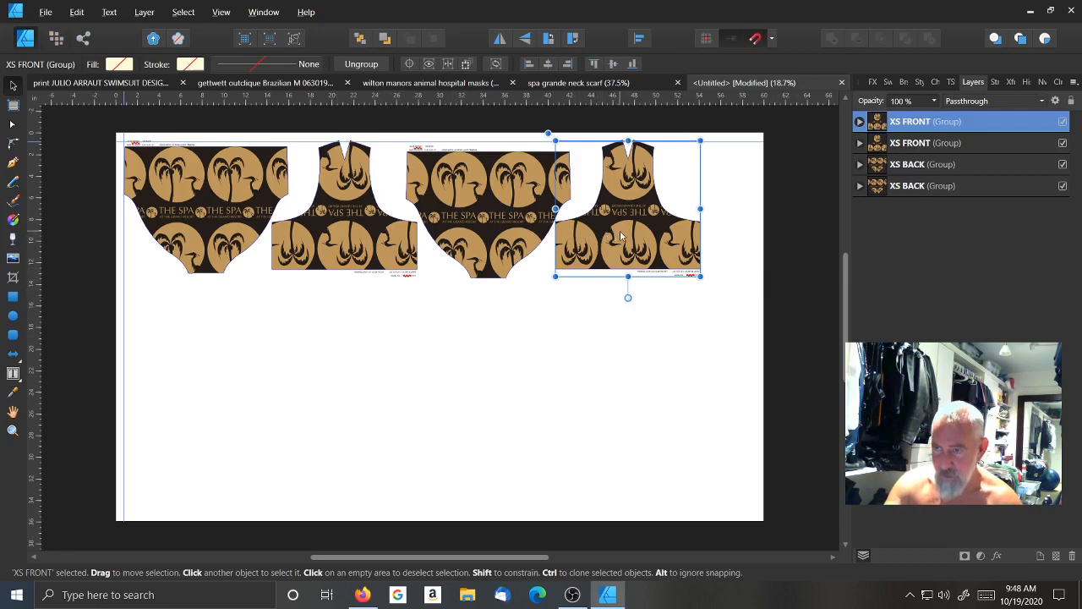
drag(622, 236, 622, 237)
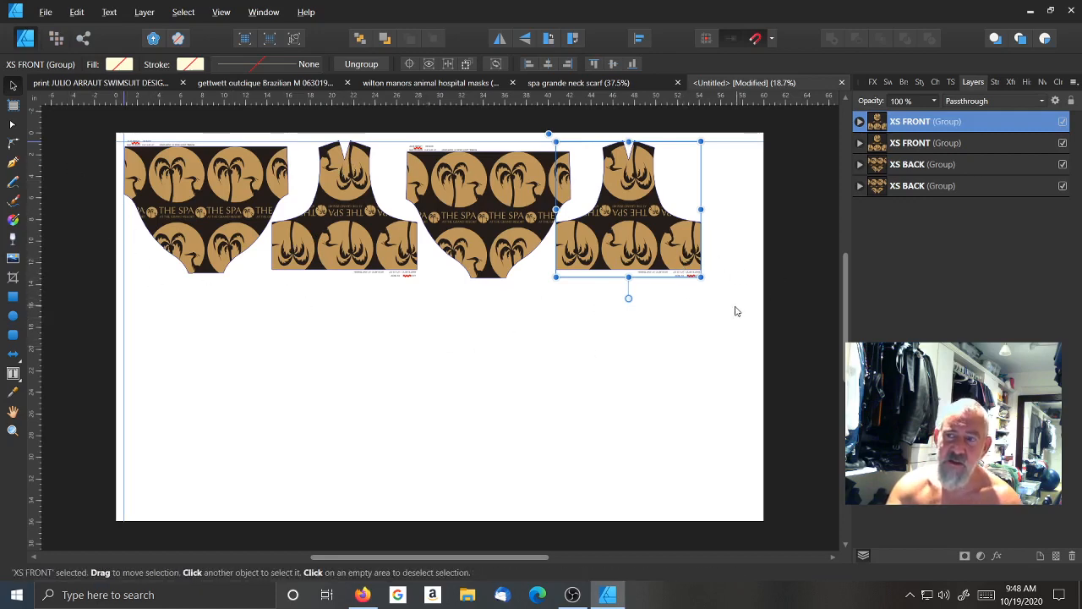
click(222, 231)
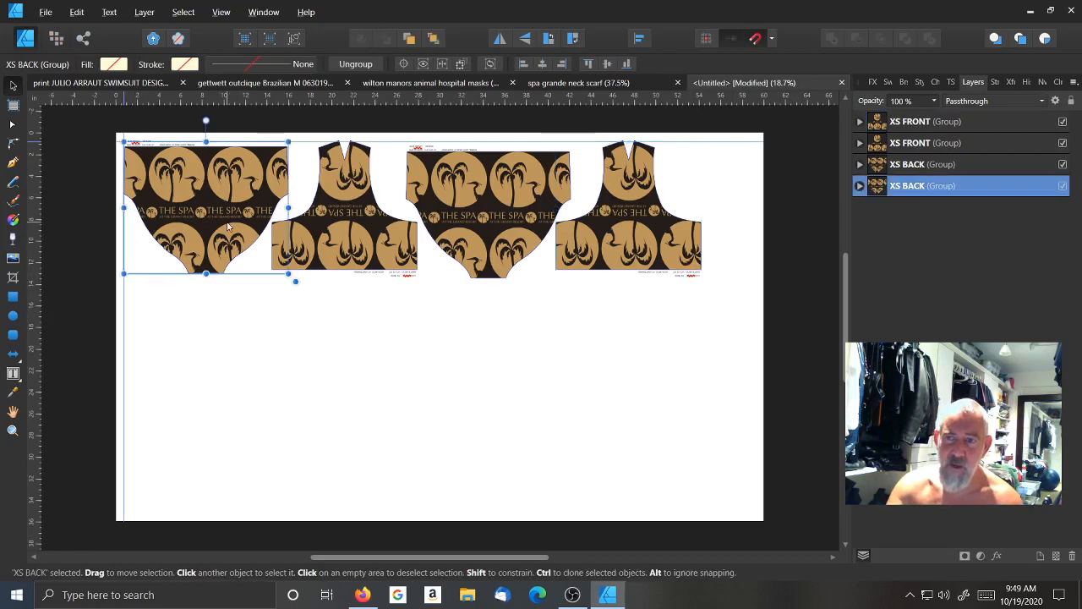
shift+click(668, 239)
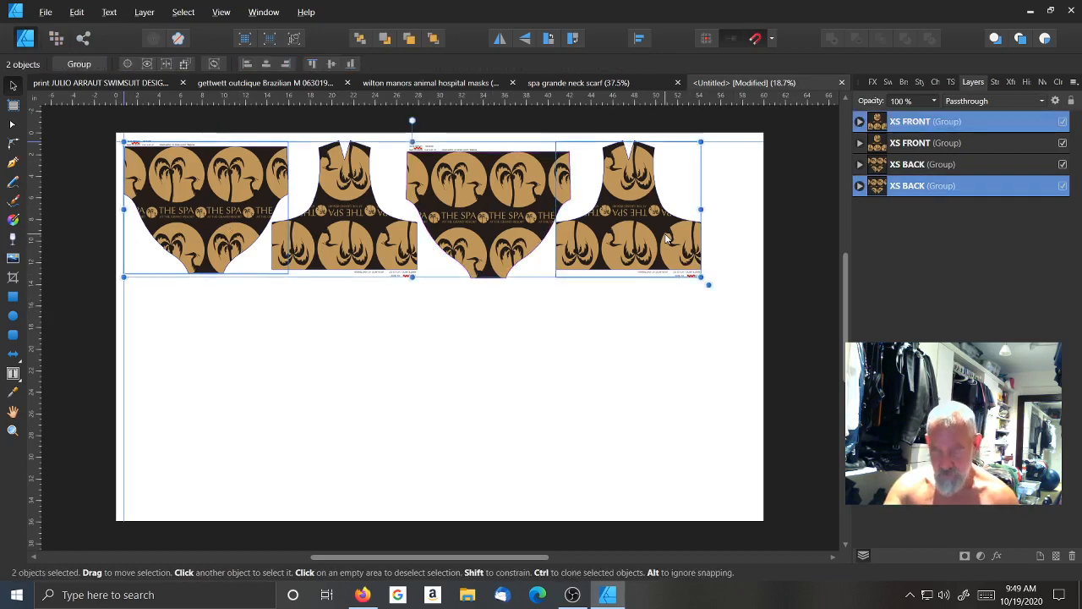
drag(658, 238, 652, 331)
key(ctrl+z)
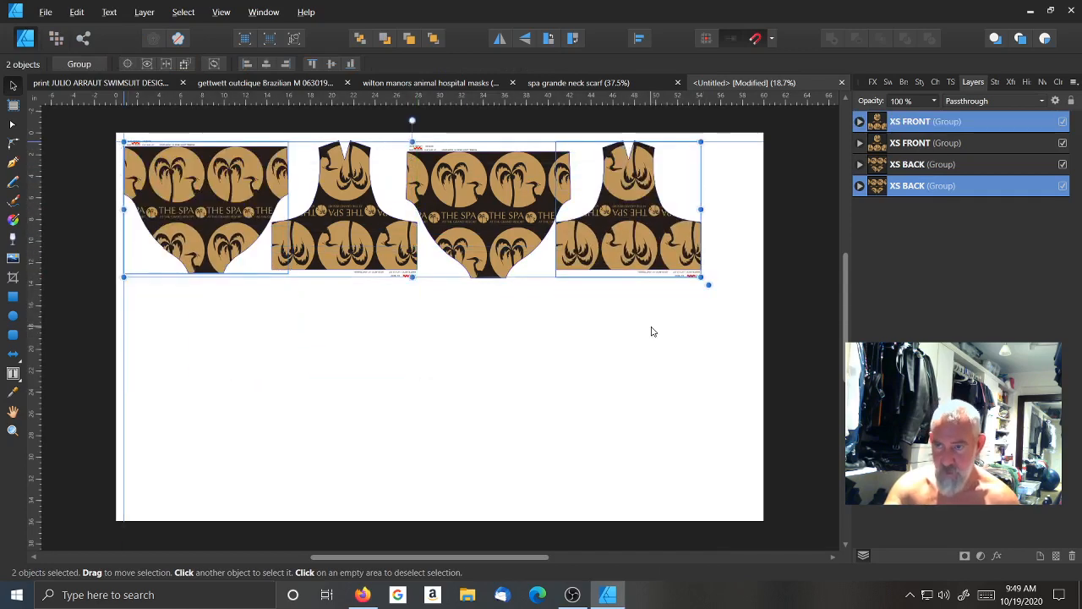
Duplicate all four pieces of the upper row together and place the copies directly beneath as a second row
click(214, 241)
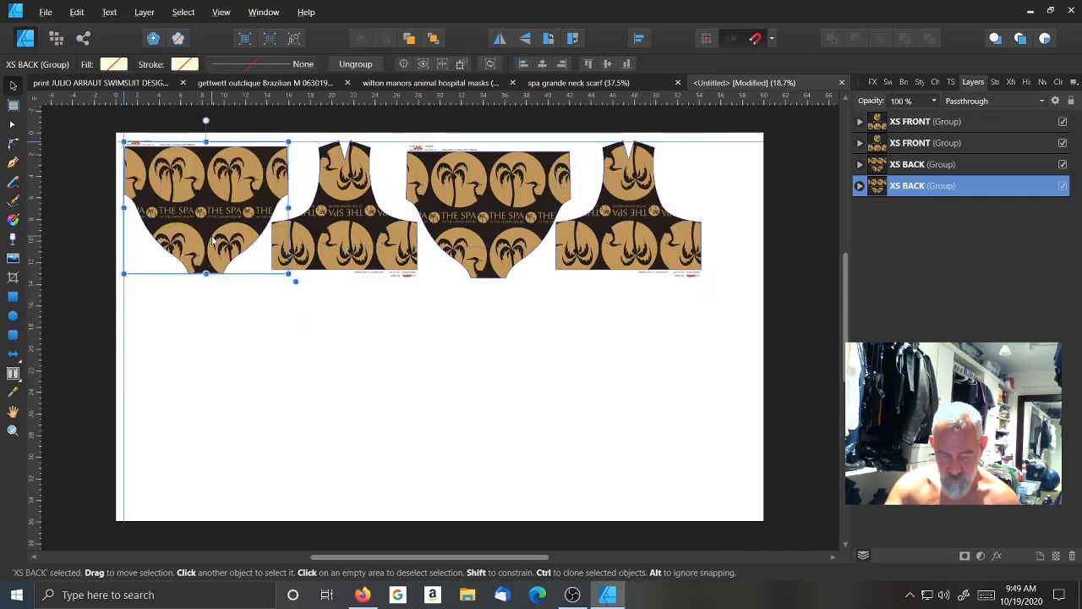
shift+click(321, 233)
shift+click(558, 220)
shift+click(636, 221)
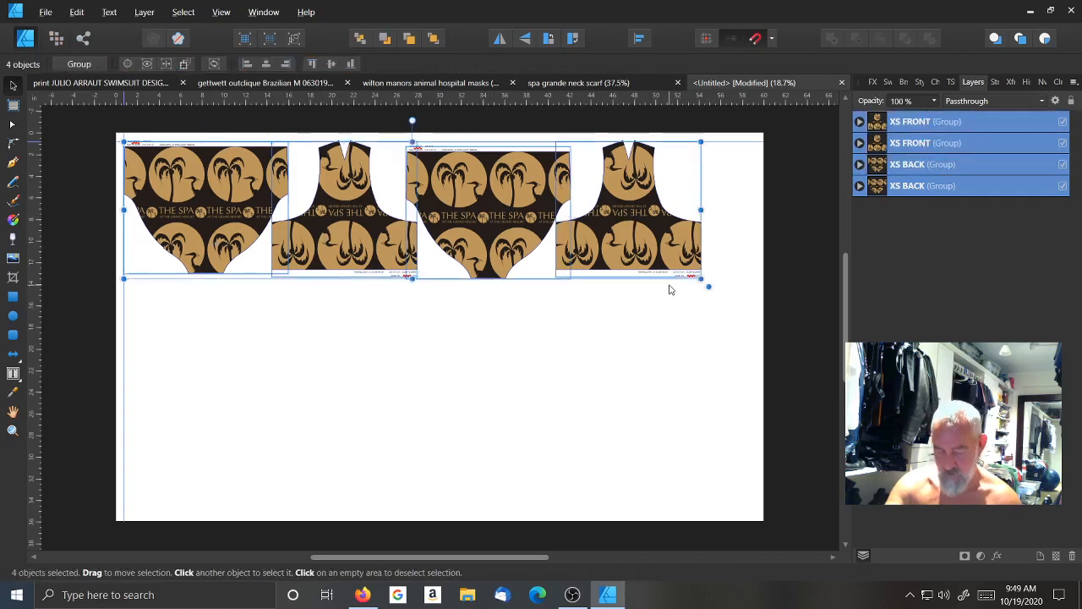
mouse_move(669, 287)
mouse_down()
mouse_move(631, 341)
mouse_move(631, 436)
mouse_move(633, 389)
mouse_up()
click(649, 445)
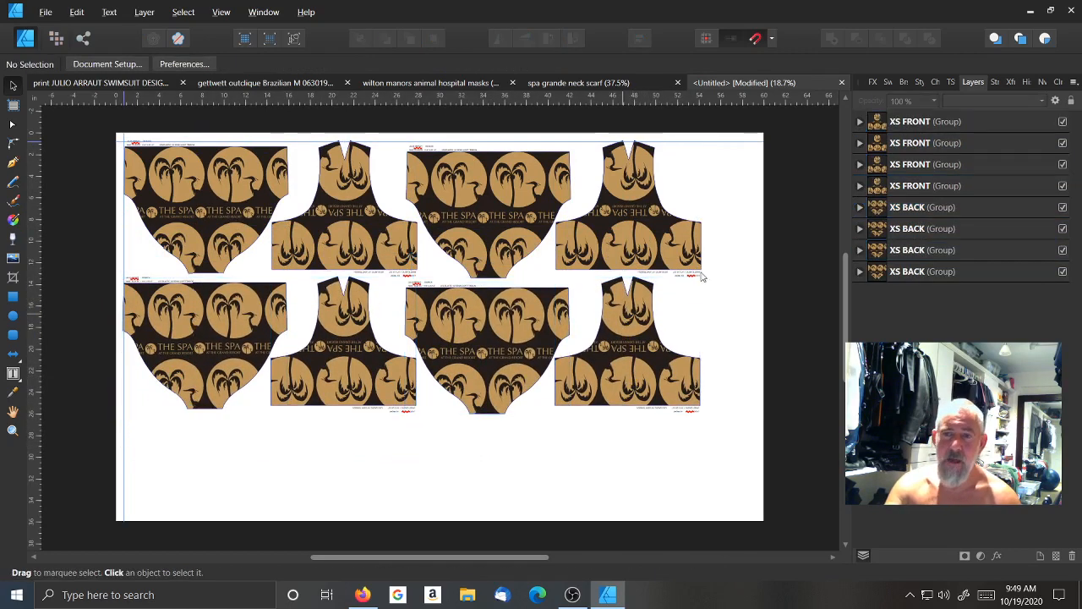